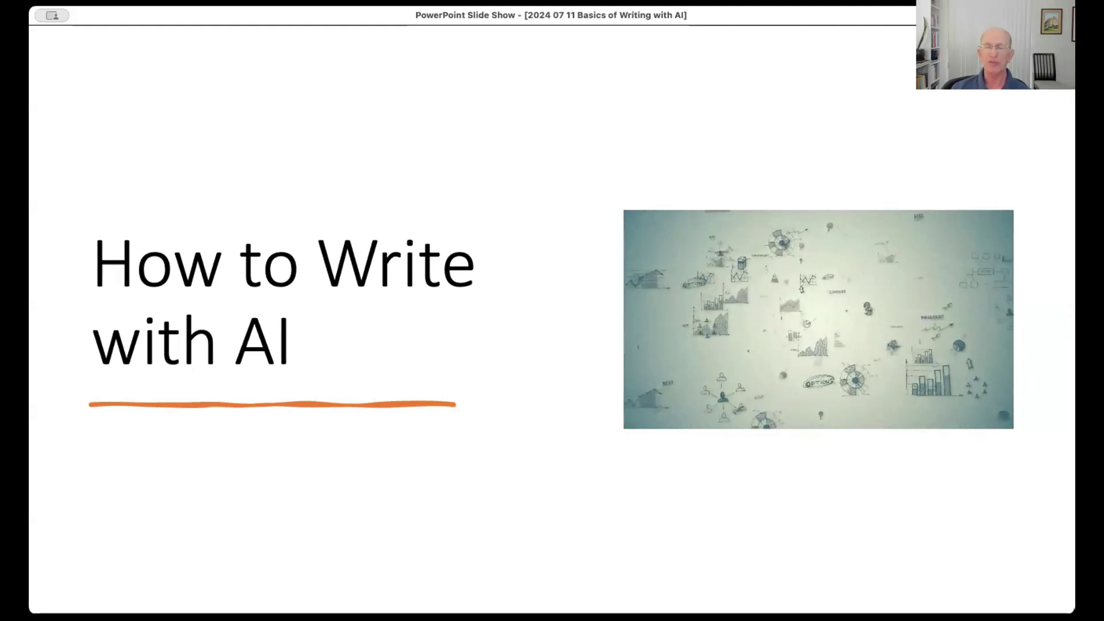
# Advance past the How to Write with AI title slide to the AI Tools for Writing list.
pyautogui.click(978, 562)
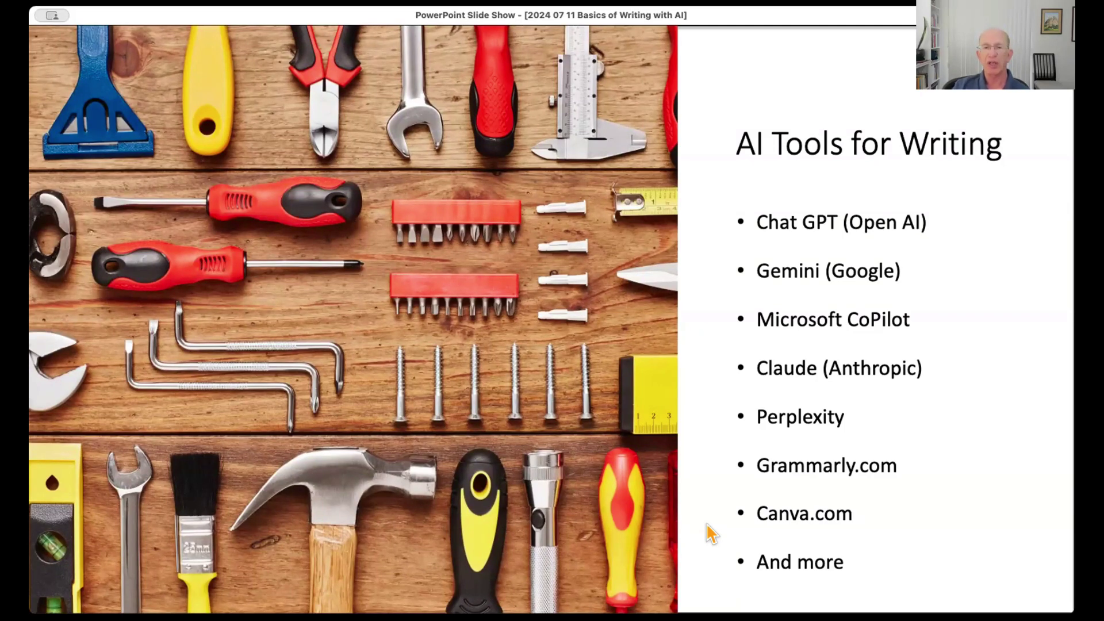
# Move from the AI Tools for Writing slide to the Types of Writing icon grid.
pyautogui.click(649, 555)
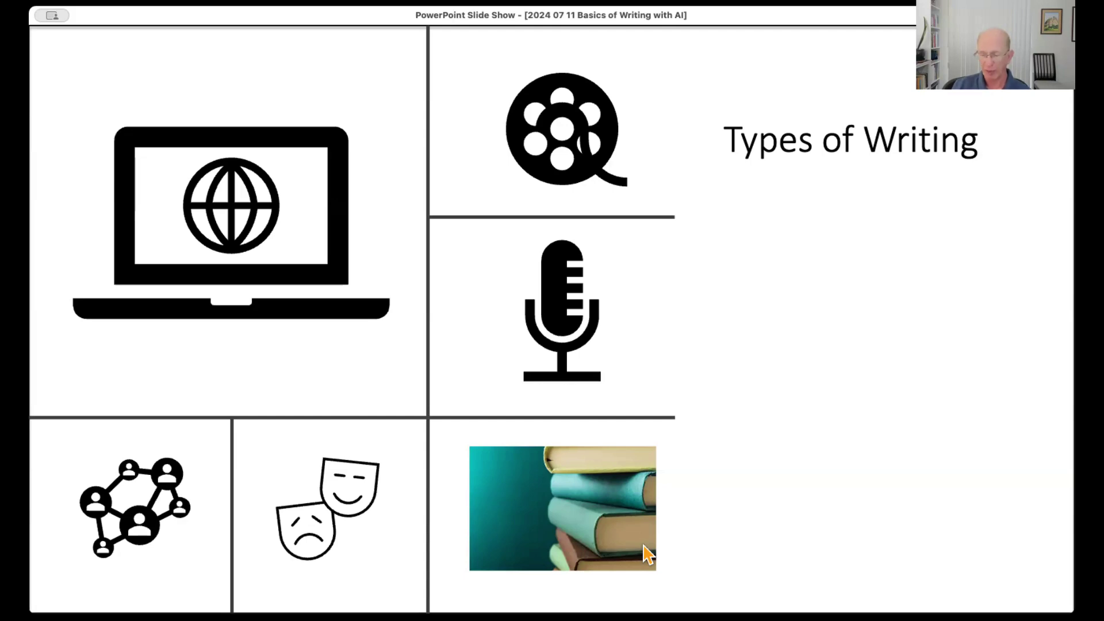
# Reveal the Fiction, Non-Fiction, Scripts and Social media bullets one at a time.
pyautogui.press('Right')
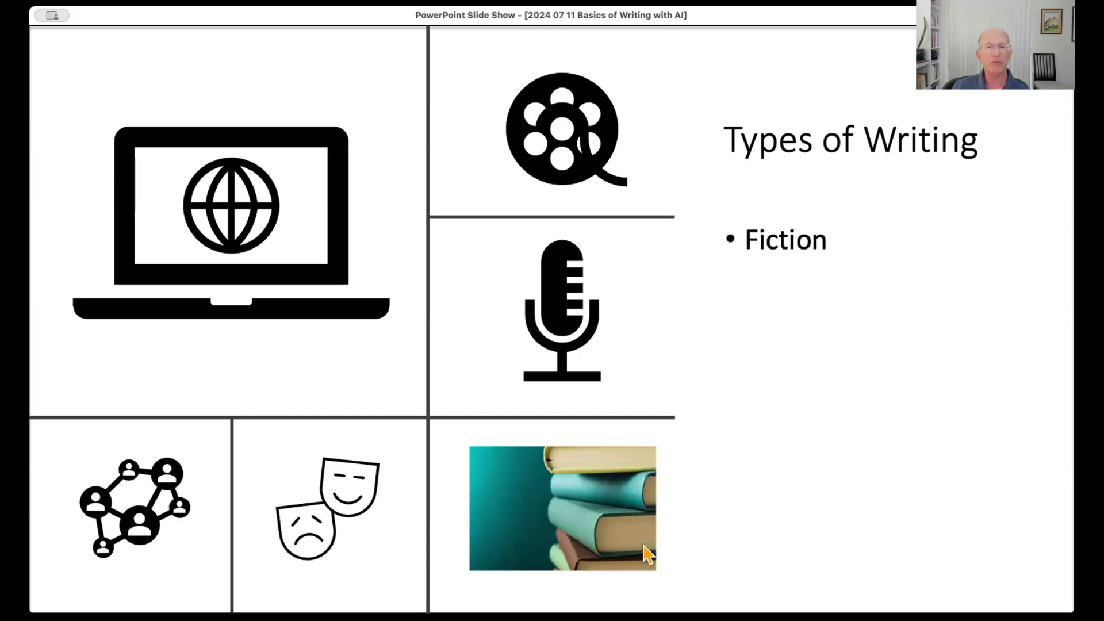
pyautogui.press('Right')
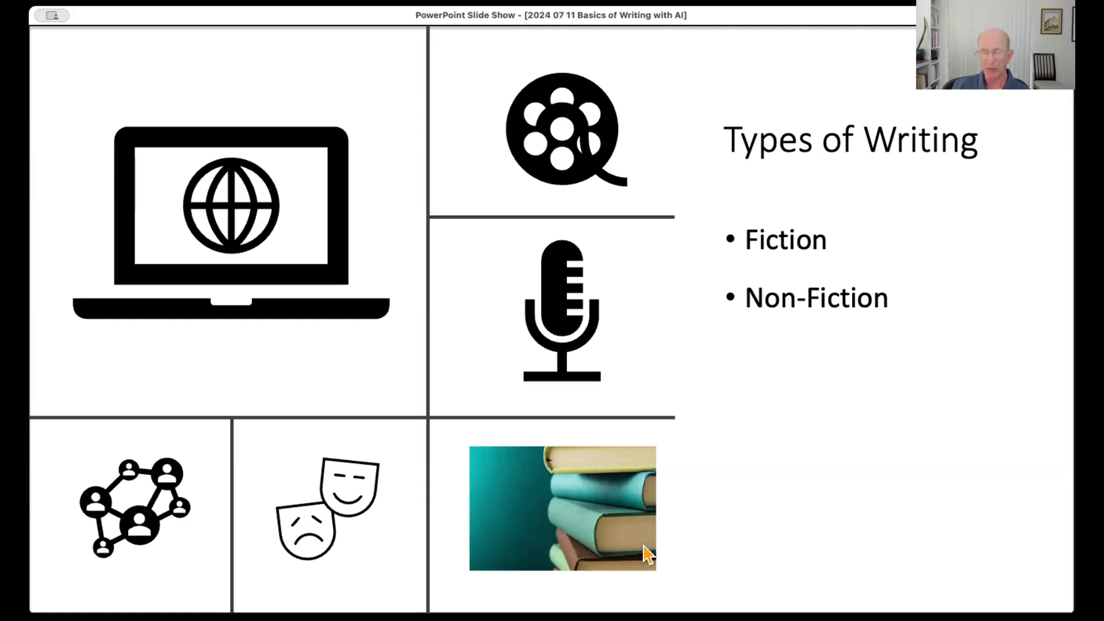
pyautogui.press('Right')
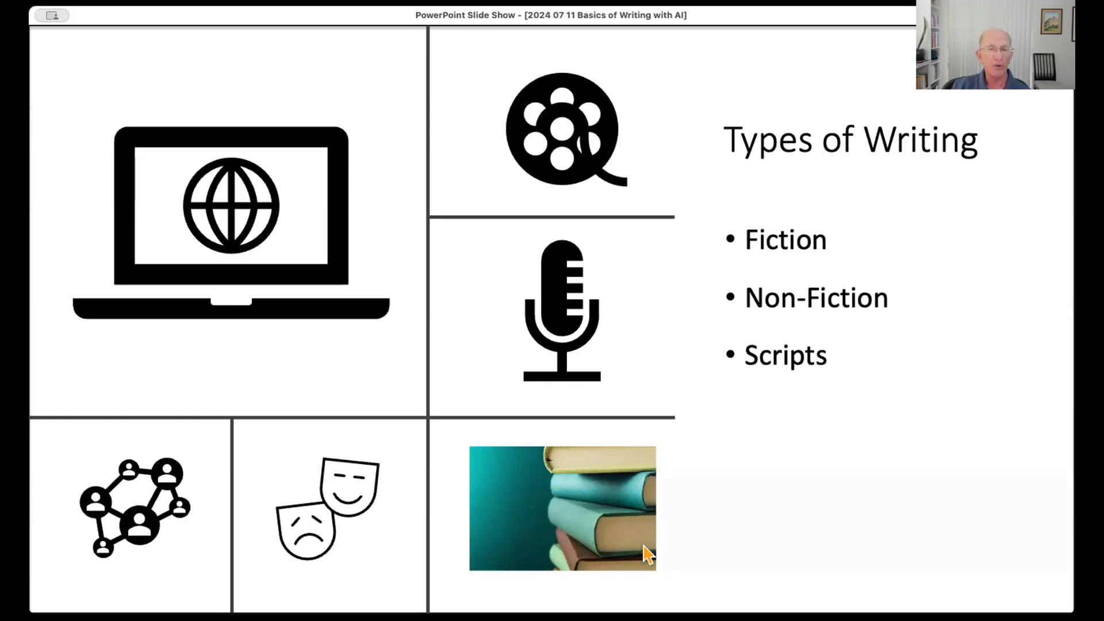
pyautogui.press('Right')
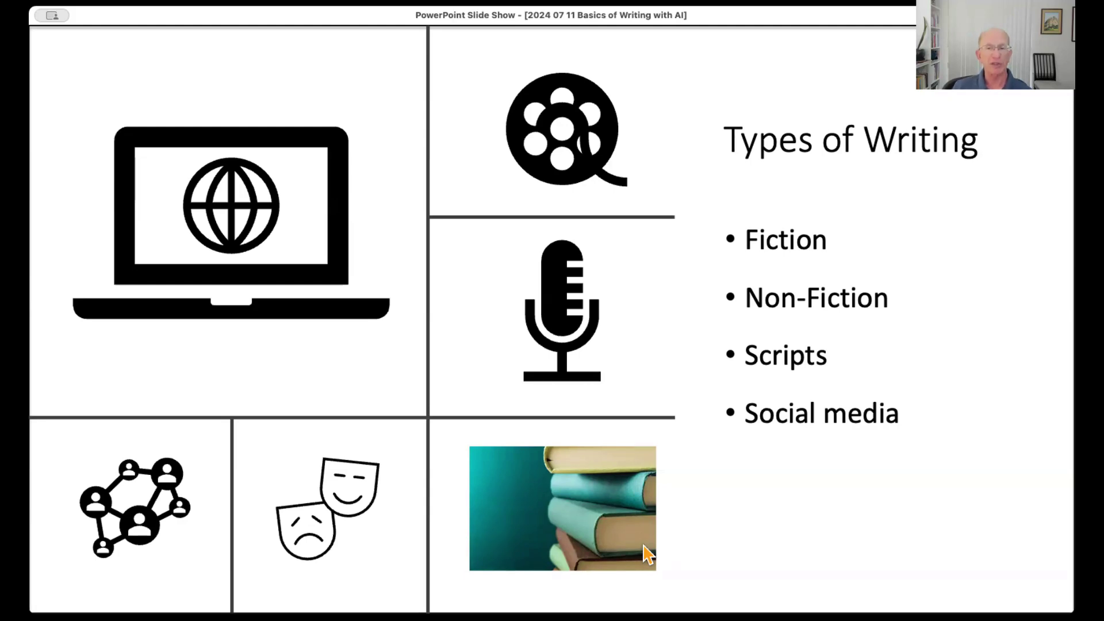
# Bring in the Notes and Podcasts bullets, then advance to the How they Work slide.
pyautogui.press('Right')
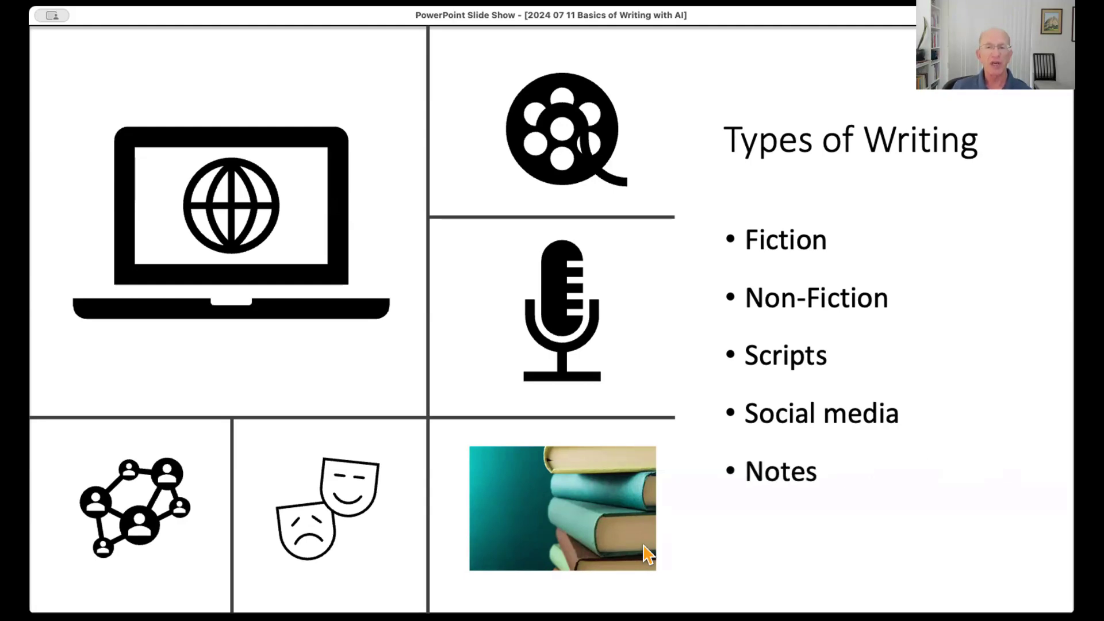
pyautogui.press('Right')
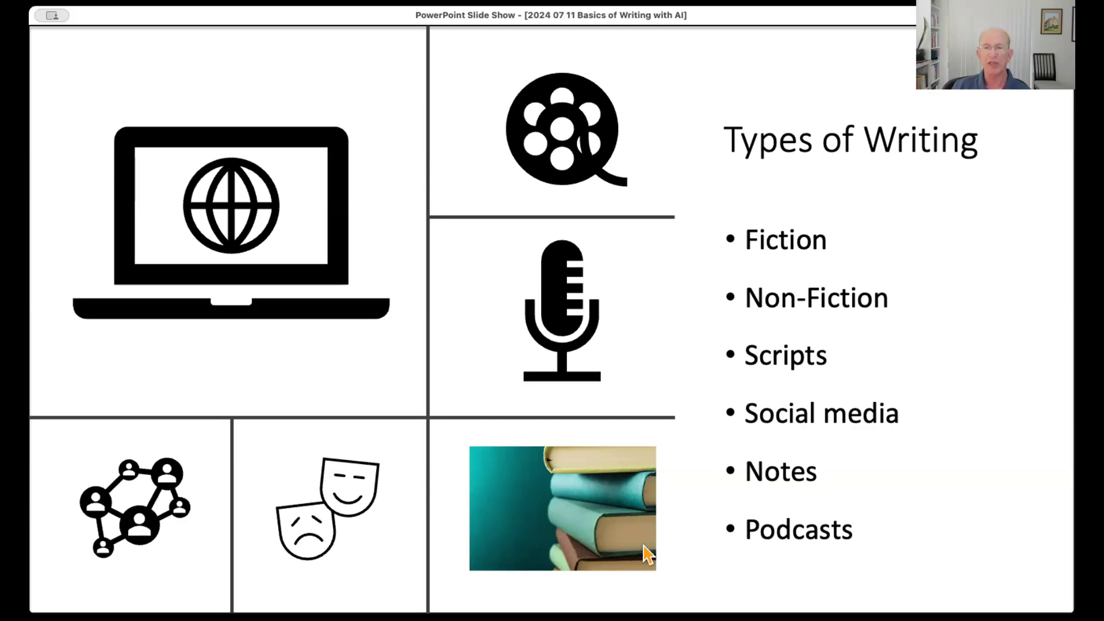
pyautogui.press('Right')
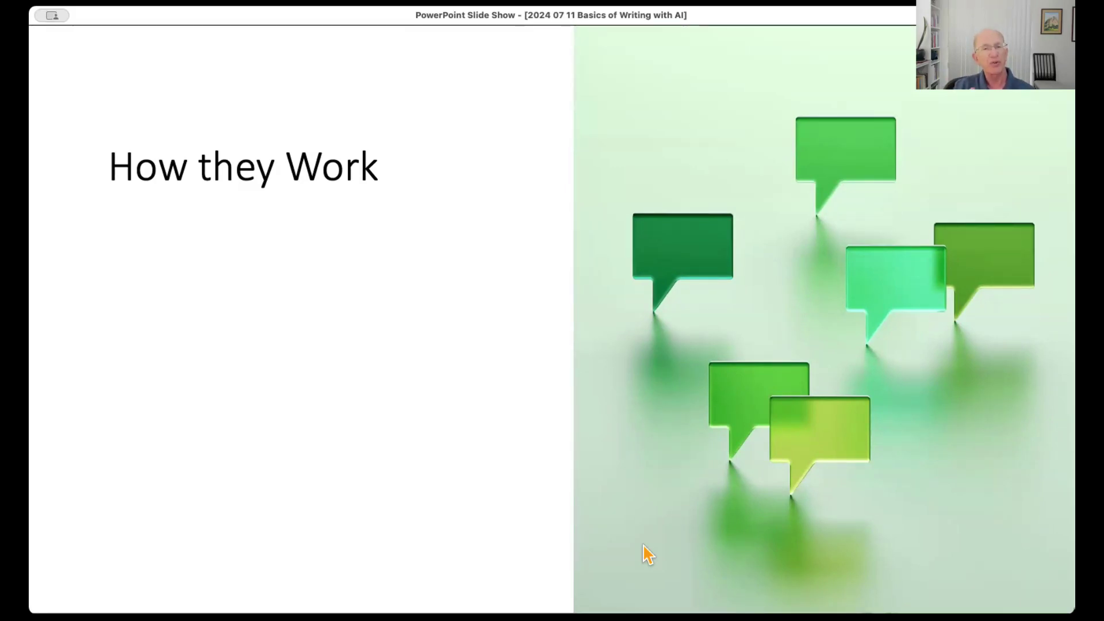
# Reveal the 'Language model in AI software' and 'Learns from feedback' bullets.
pyautogui.press('Right')
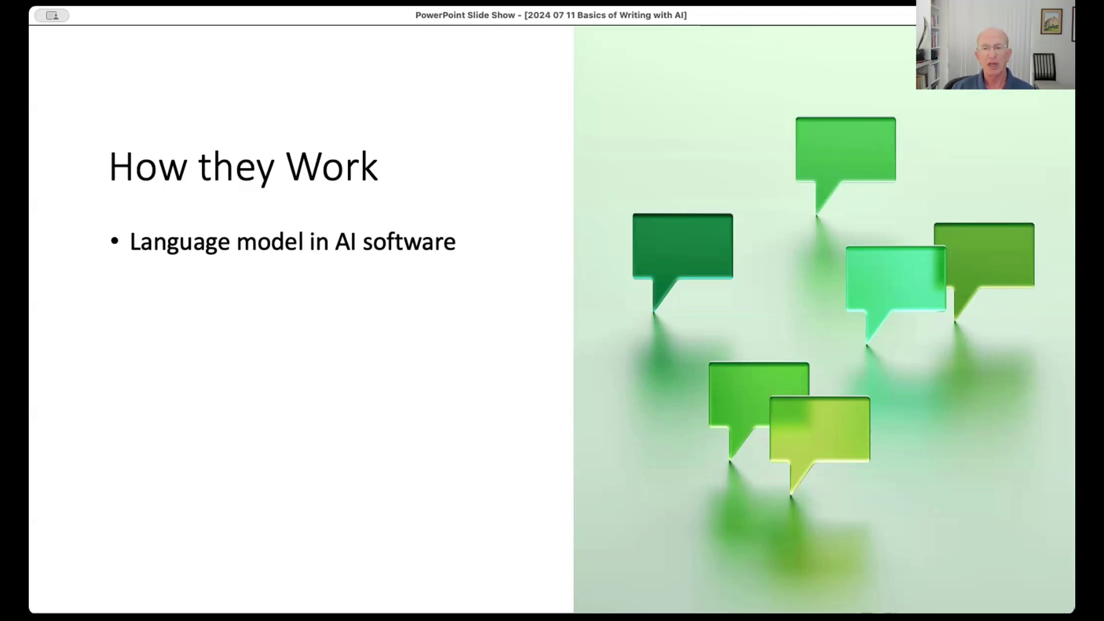
pyautogui.click(1019, 595)
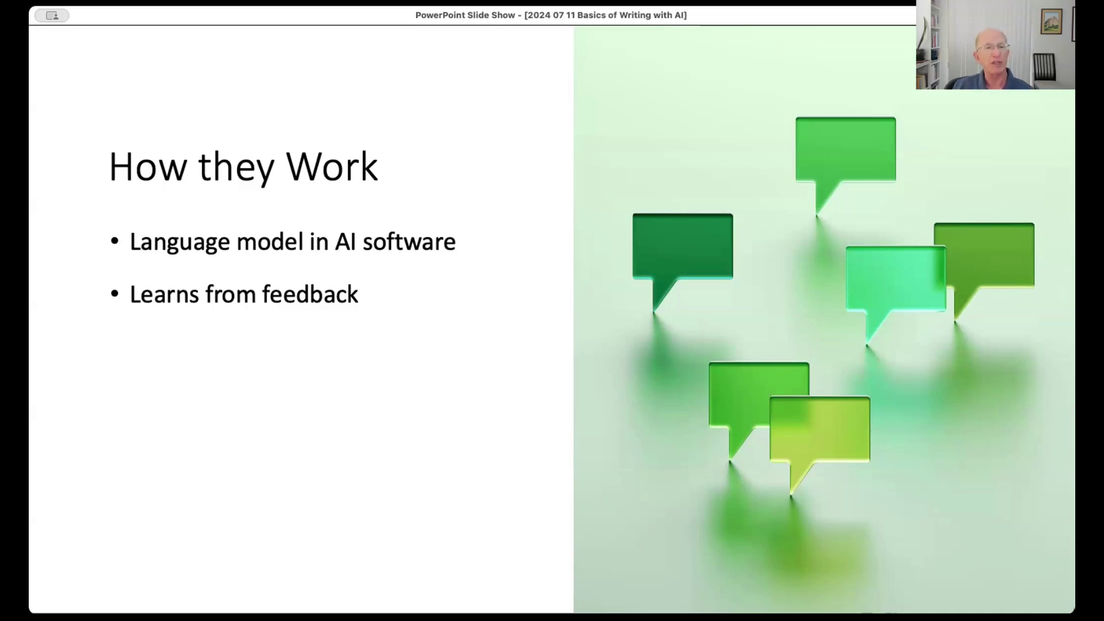
# Reveal the 'Generative Predictive Text (GPT)' bullet on How they Work.
pyautogui.press('space')
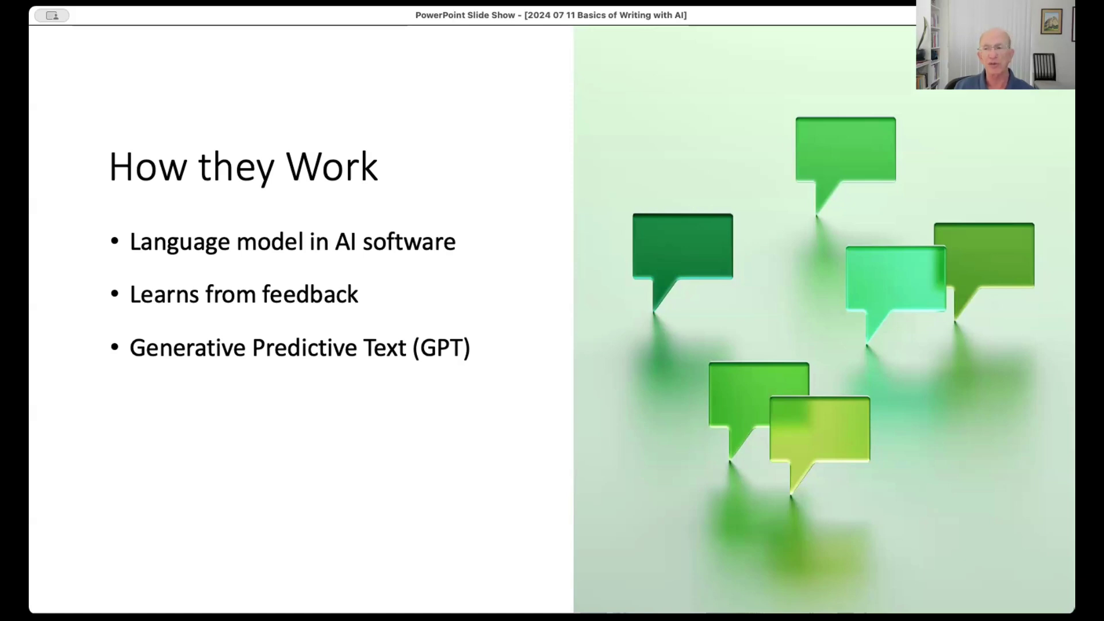
# Reveal the 'Determines what you want' and most-likely-word prediction bullets.
pyautogui.press('Right')
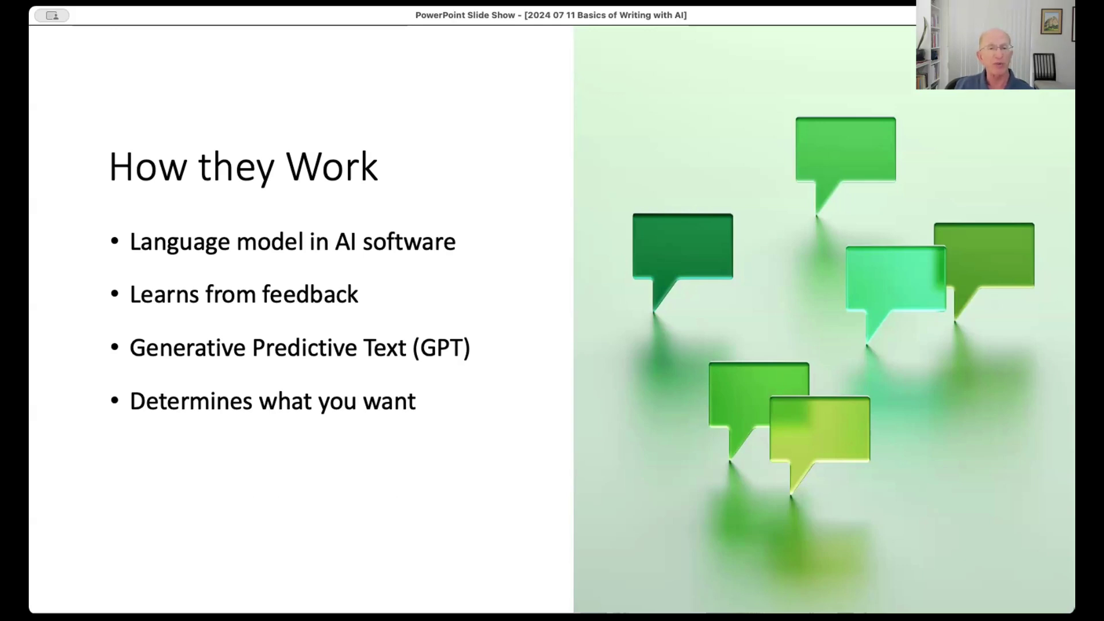
pyautogui.press('Right')
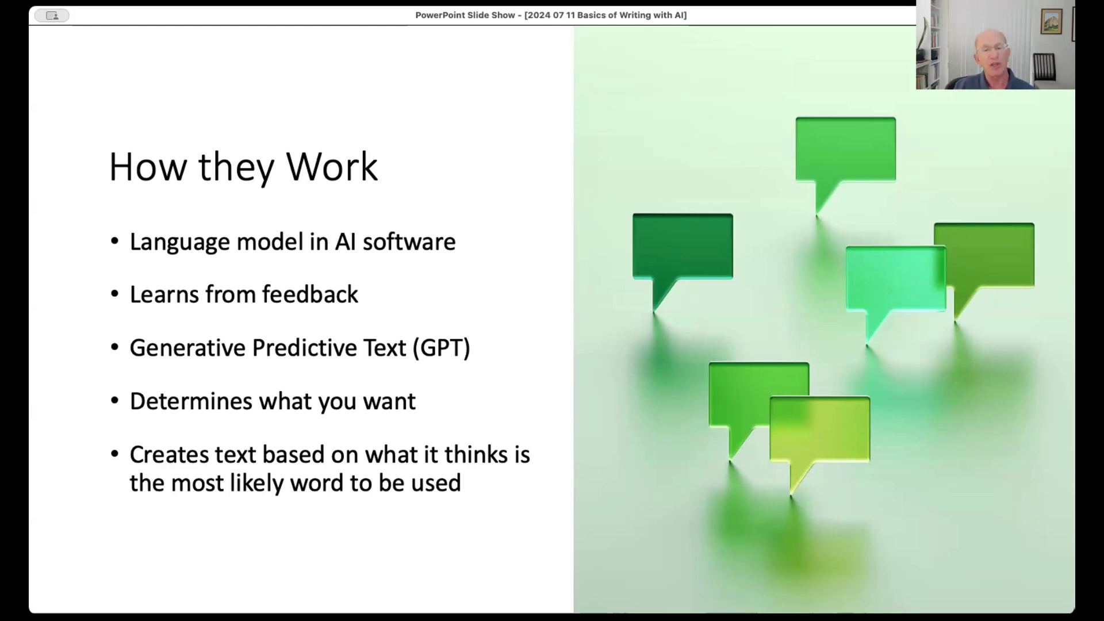
# Show the 'May not be 100% accurate on facts' bullet, then go to How to Use.
pyautogui.press('Right')
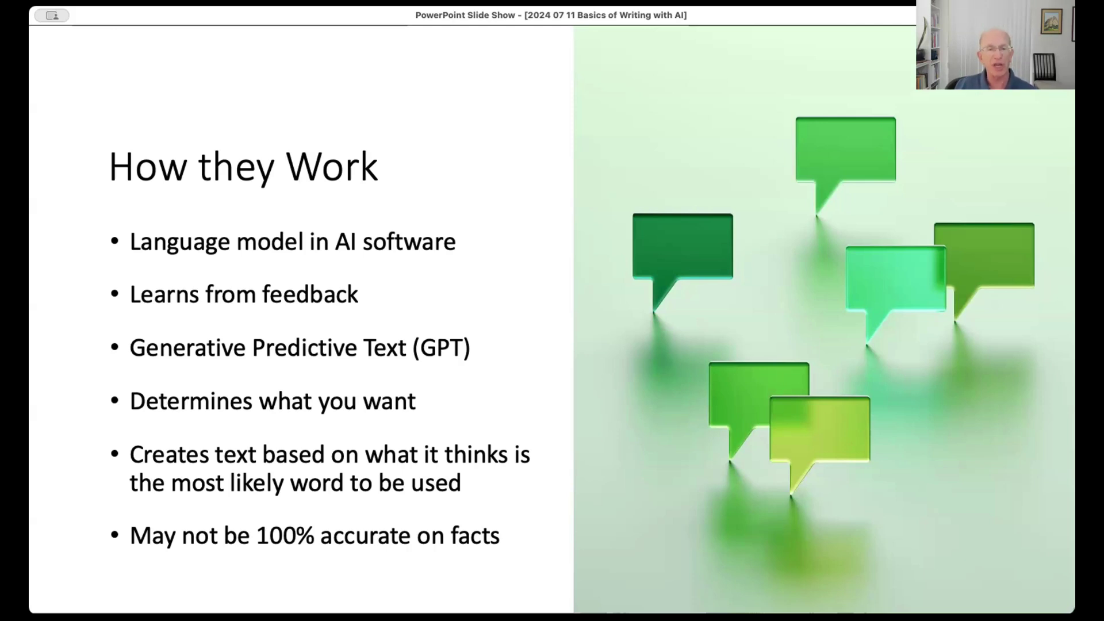
pyautogui.press('Right')
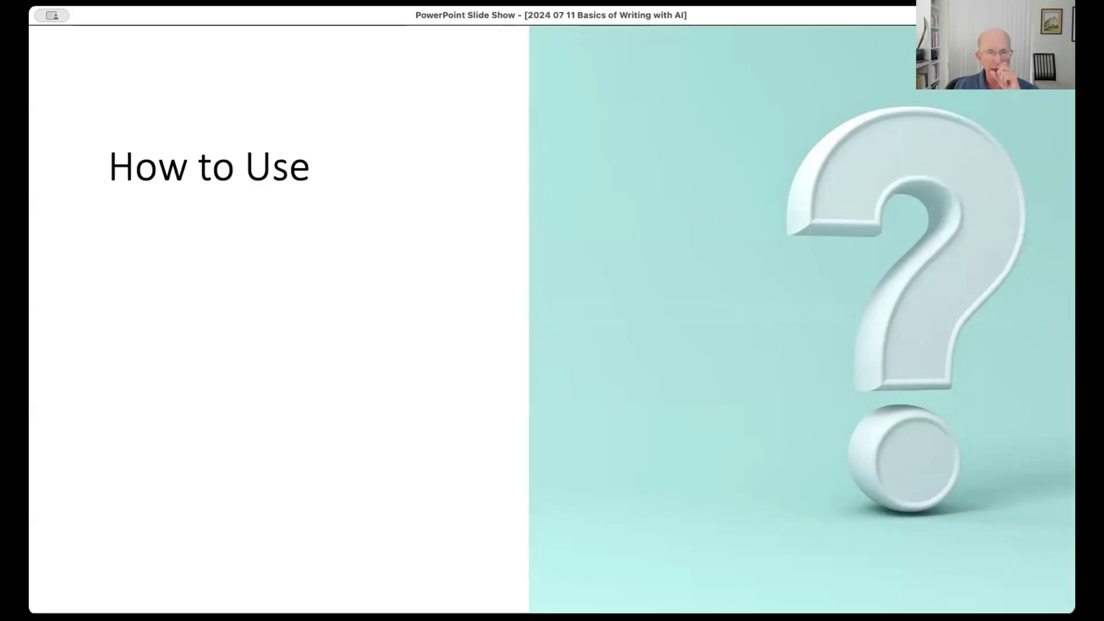
# Reveal the bullet 'You are asking a computer to generate text'.
pyautogui.press('Right')
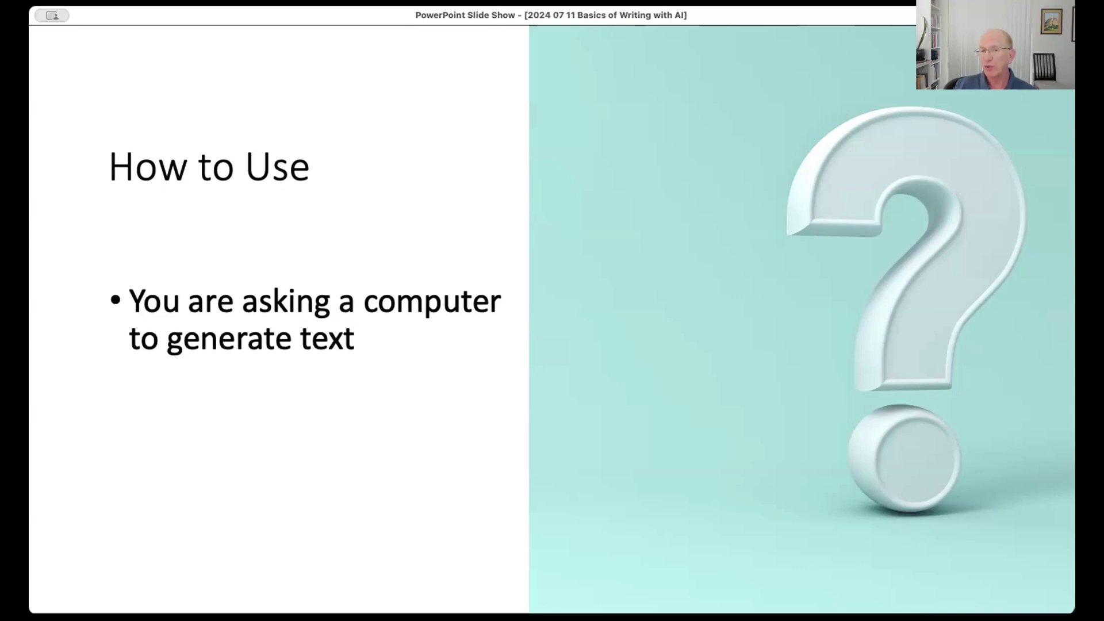
# Reveal the assumptions bullet, then advance to the Prompts and Results slide.
pyautogui.press('Right')
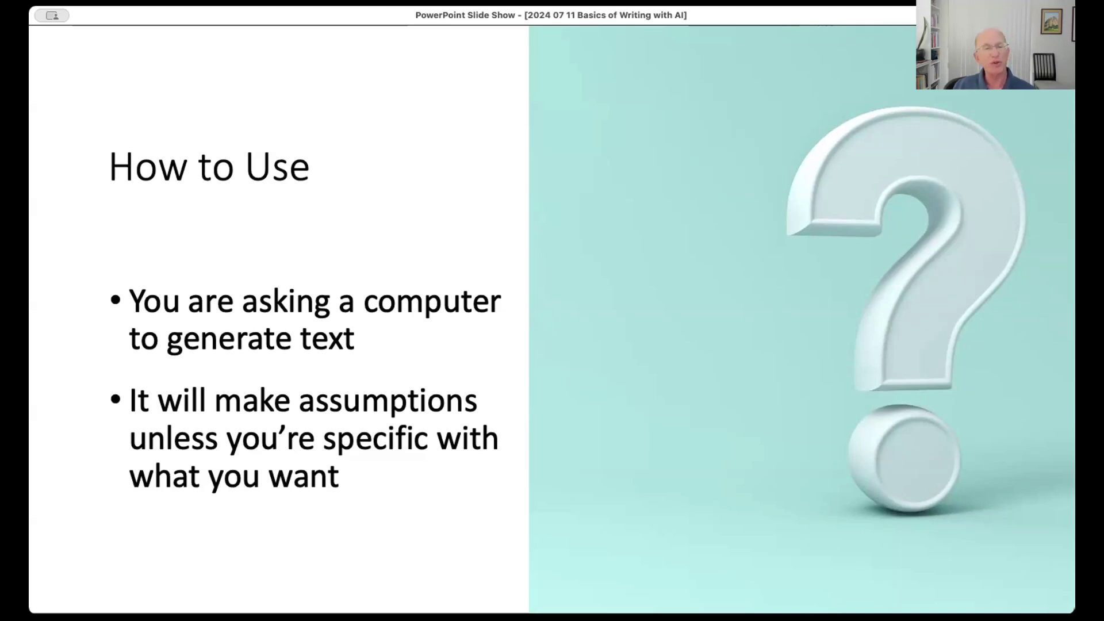
pyautogui.press('Right')
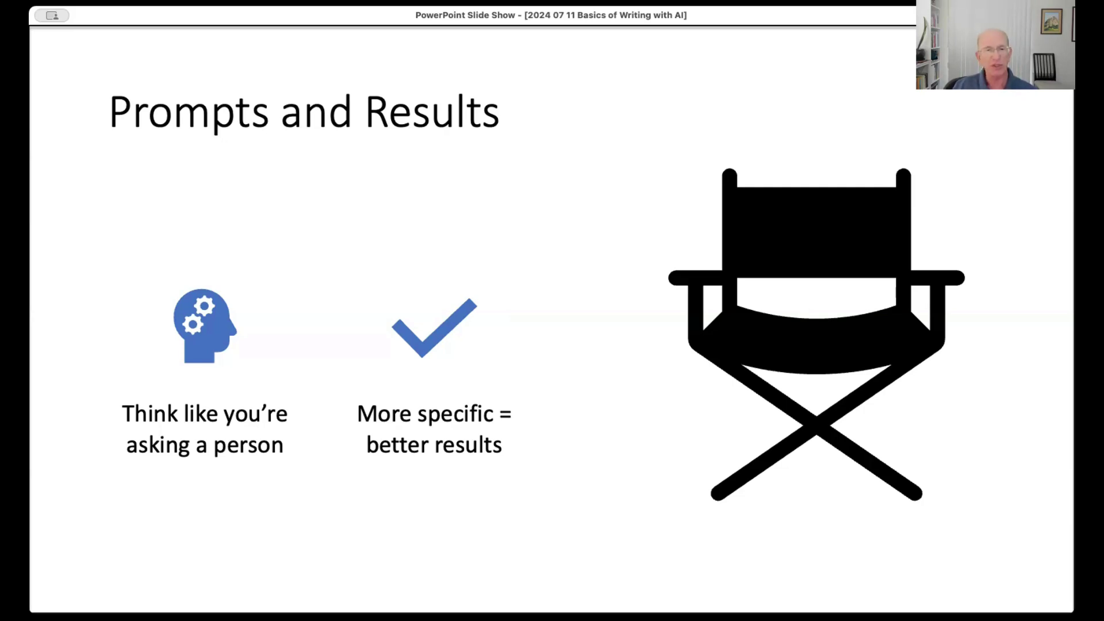
# Advance the slide show to the '5 Basics of Better Prompts aka Prompt Engineering' section slide.
pyautogui.press('Right')
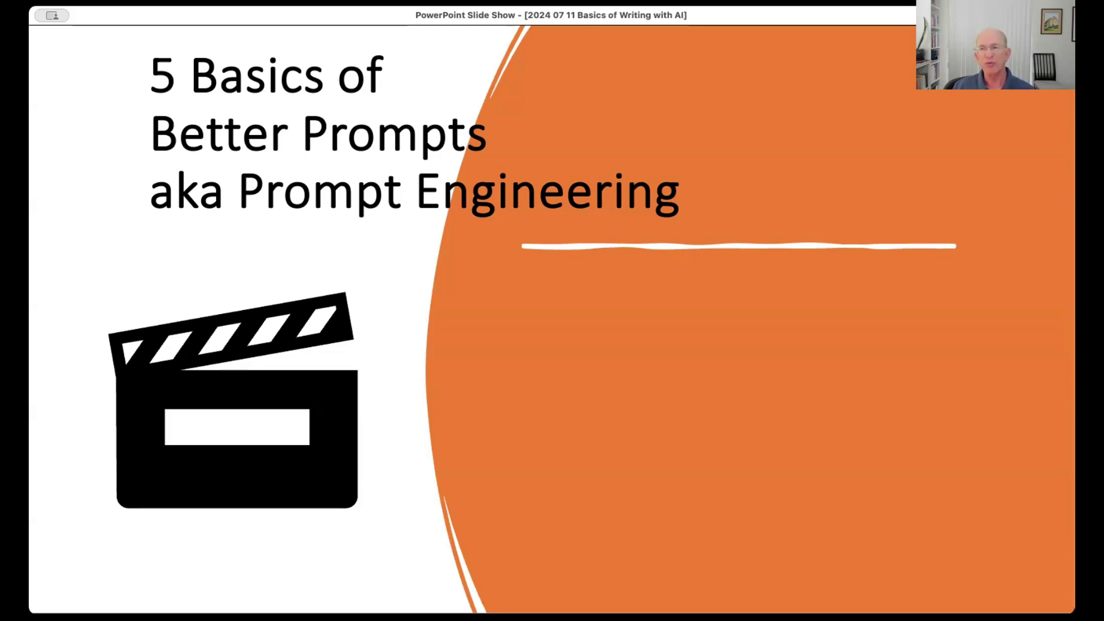
# Reveal four bullets: Instructions or task, Context or situation, Format for response, and Tone or style.
pyautogui.press('Right')
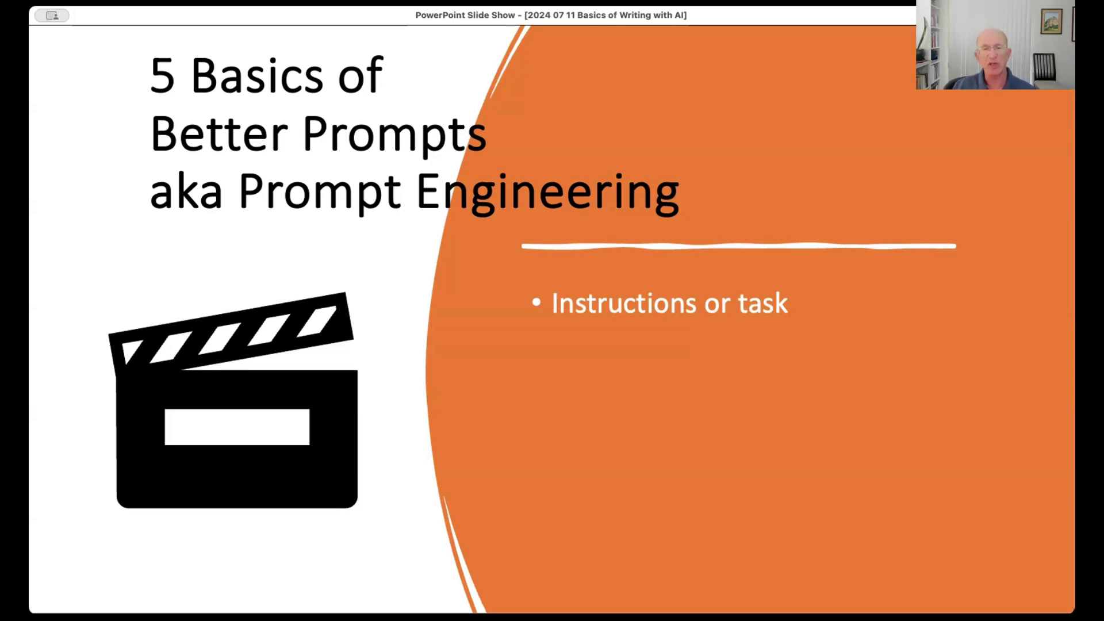
pyautogui.press('Right')
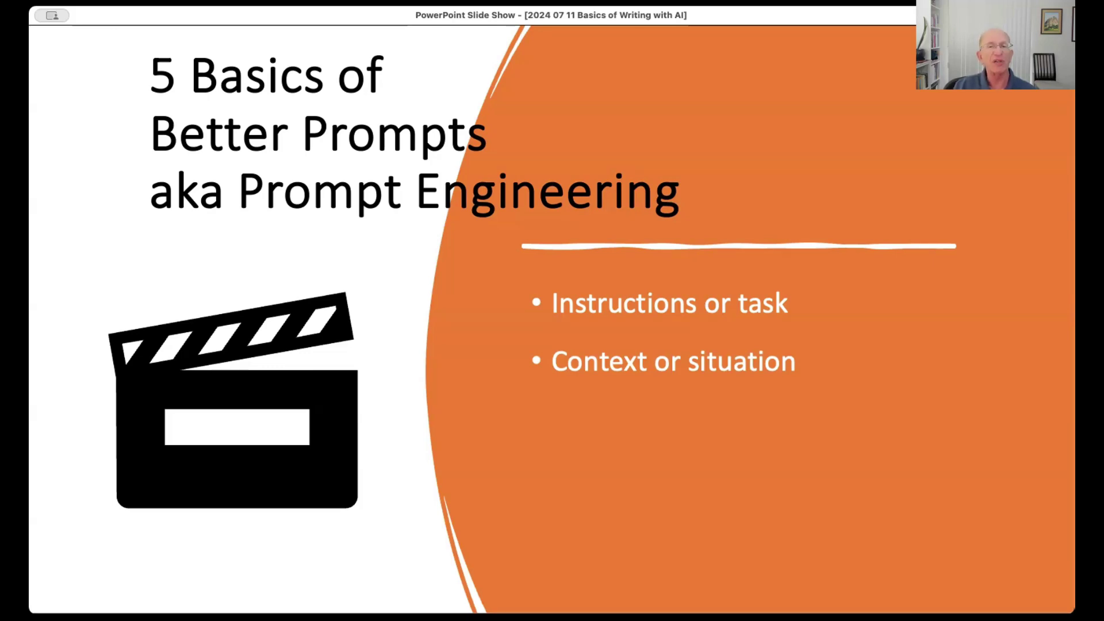
pyautogui.press('Right')
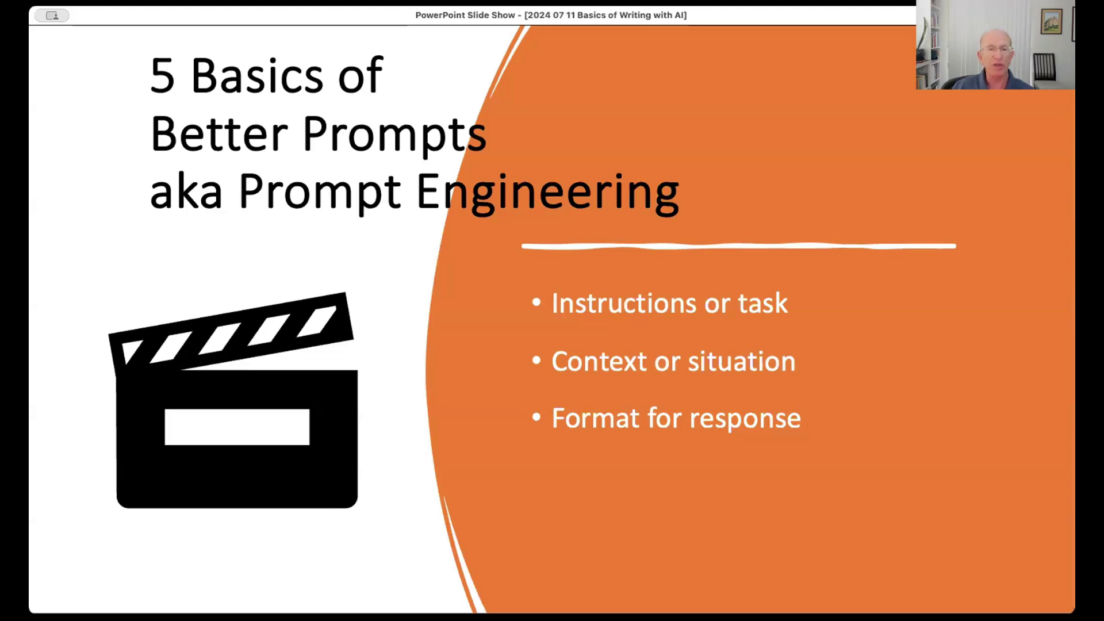
pyautogui.press('Right')
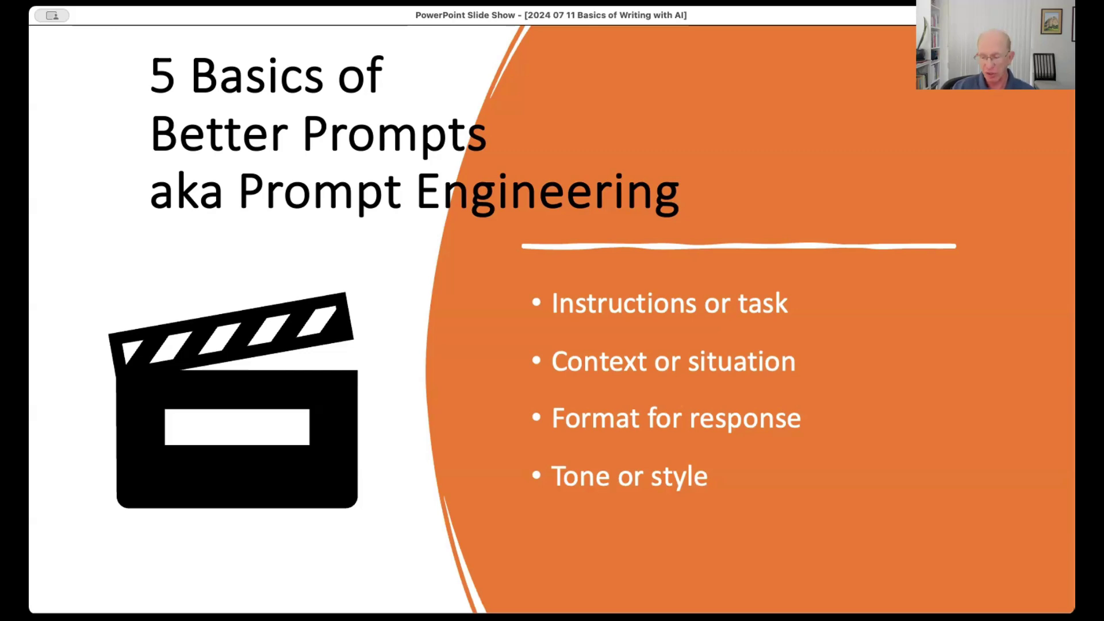
# Reveal the final 'Role or persona' bullet on the prompt-basics slide.
pyautogui.press('Right')
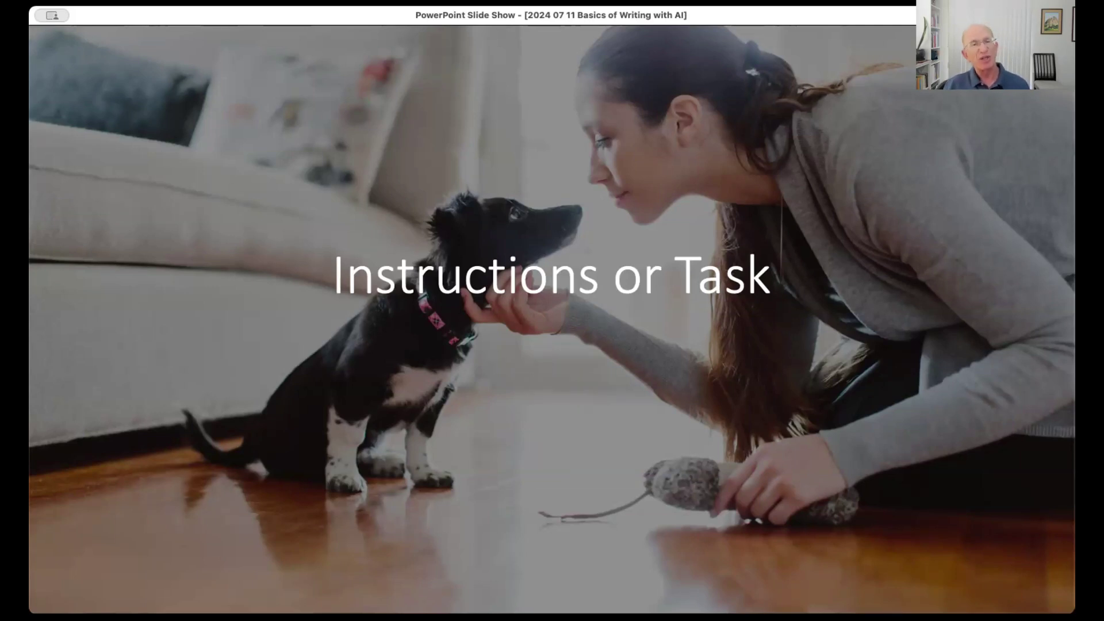
# Advance to the 'Context or Tone: Situation or Style' slide with the target icon.
pyautogui.press('Right')
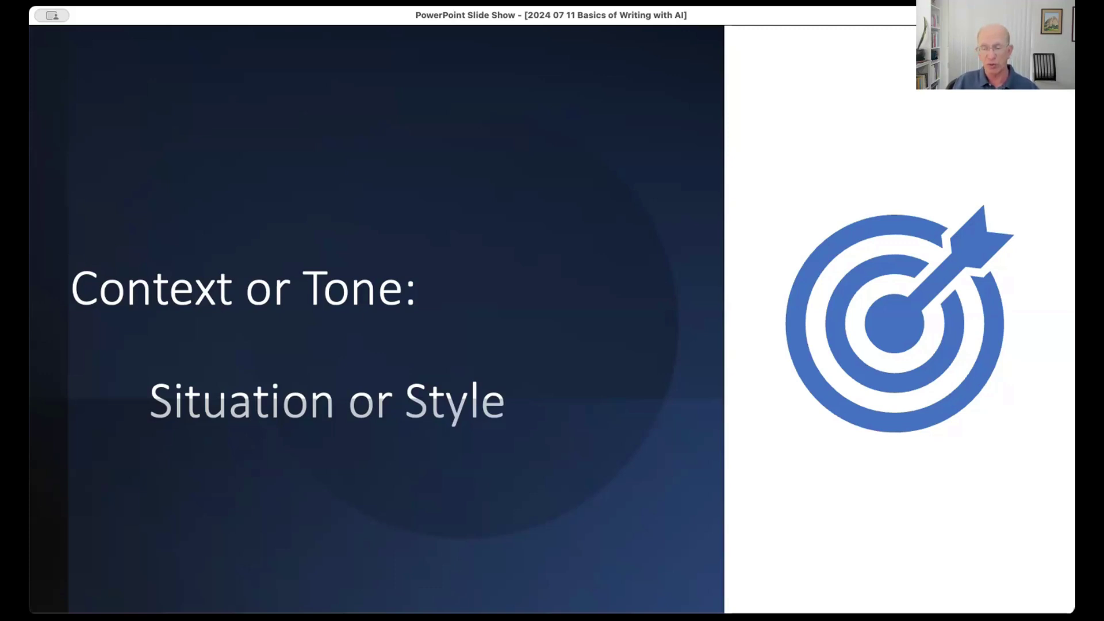
# Advance to the 'Format' slide listing Paragraph, List, Table, Length, Article and Script.
pyautogui.press('Right')
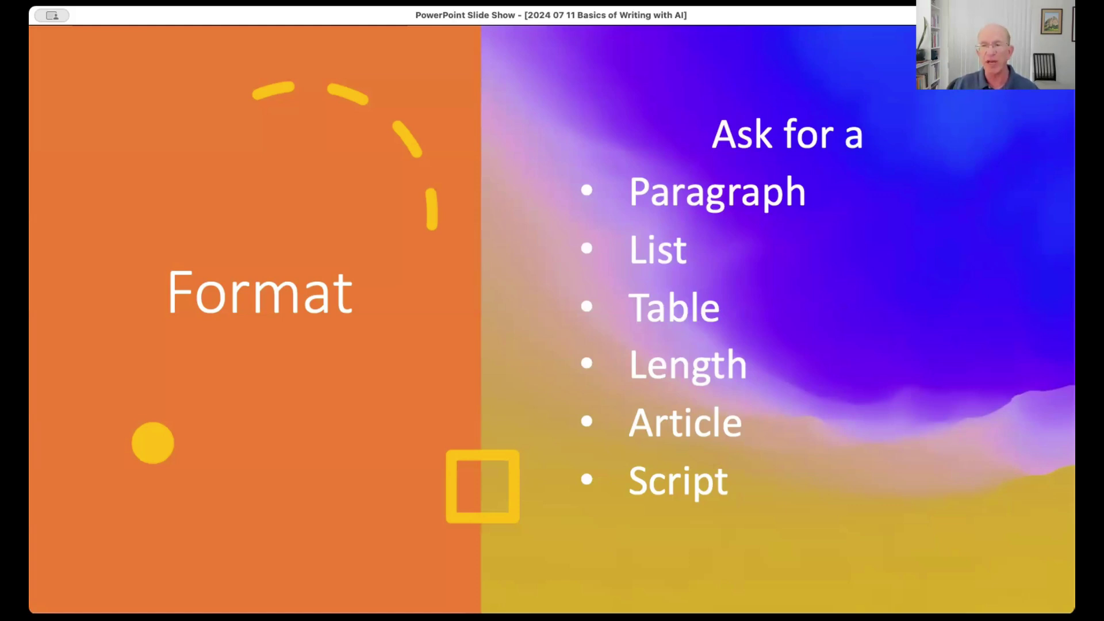
# Advance to the 'Tone' slide subtitled 'Ask for a style or tone'.
pyautogui.press('Right')
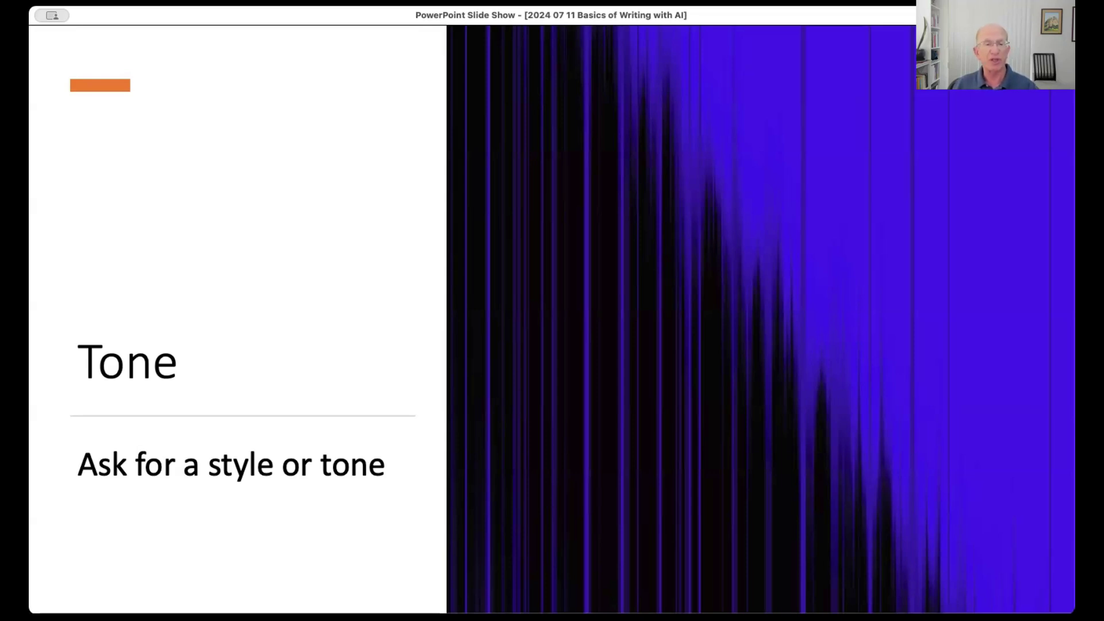
# Advance to the 'Role or Persona' slide showing a figure in a maze.
pyautogui.press('Right')
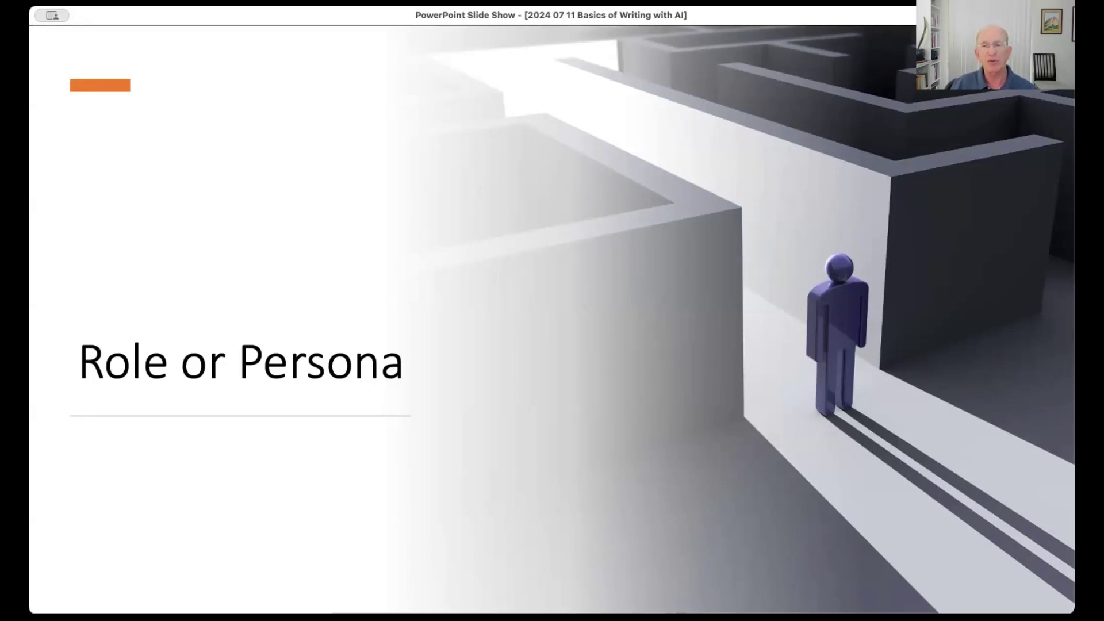
# Advance to the 'Refine – Ask for something different' slide with the horse-eye photo.
pyautogui.press('Right')
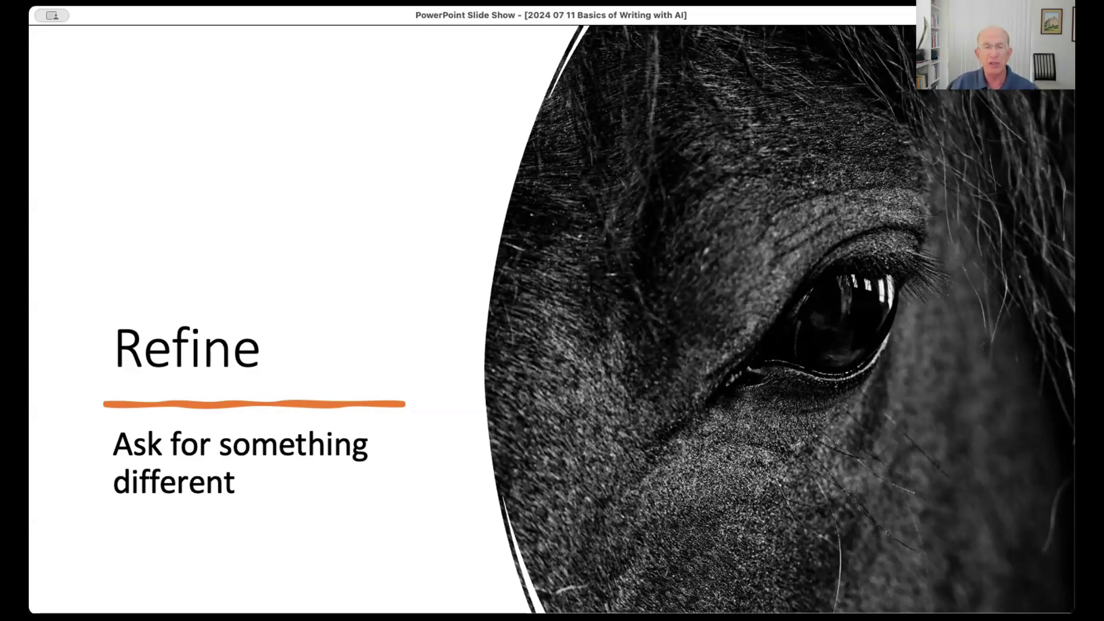
# Switch from the slide show to ChatGPT 3.5's empty new-chat page in the browser.
pyautogui.press('super+Tab')
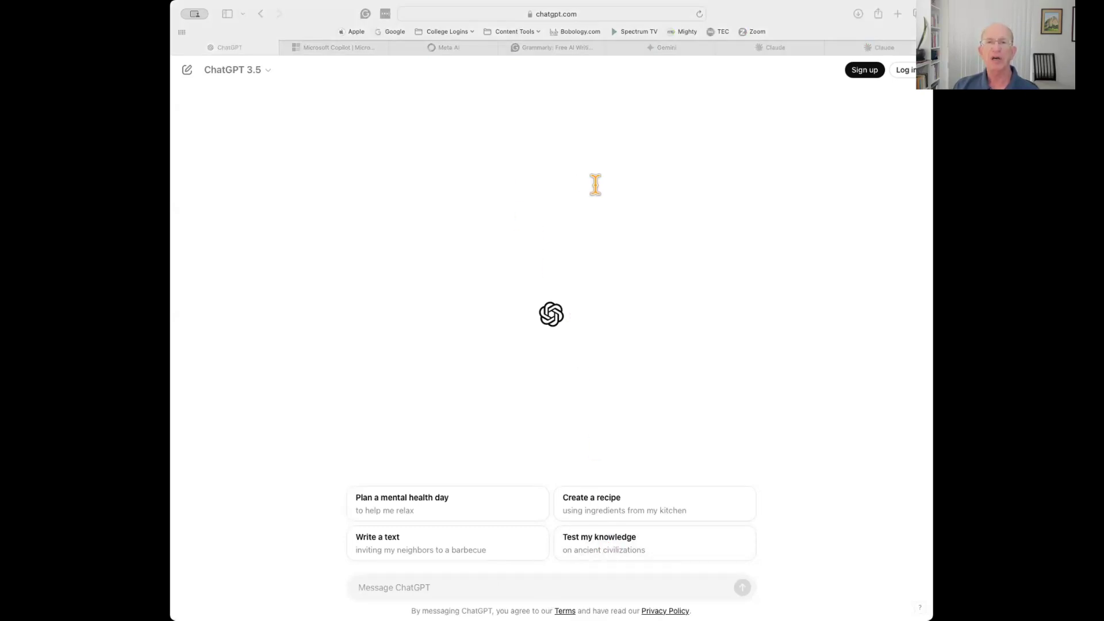
# Paste 'How to take care of a snake plant' into the ChatGPT message box and zoom the page in.
pyautogui.click(380, 587)
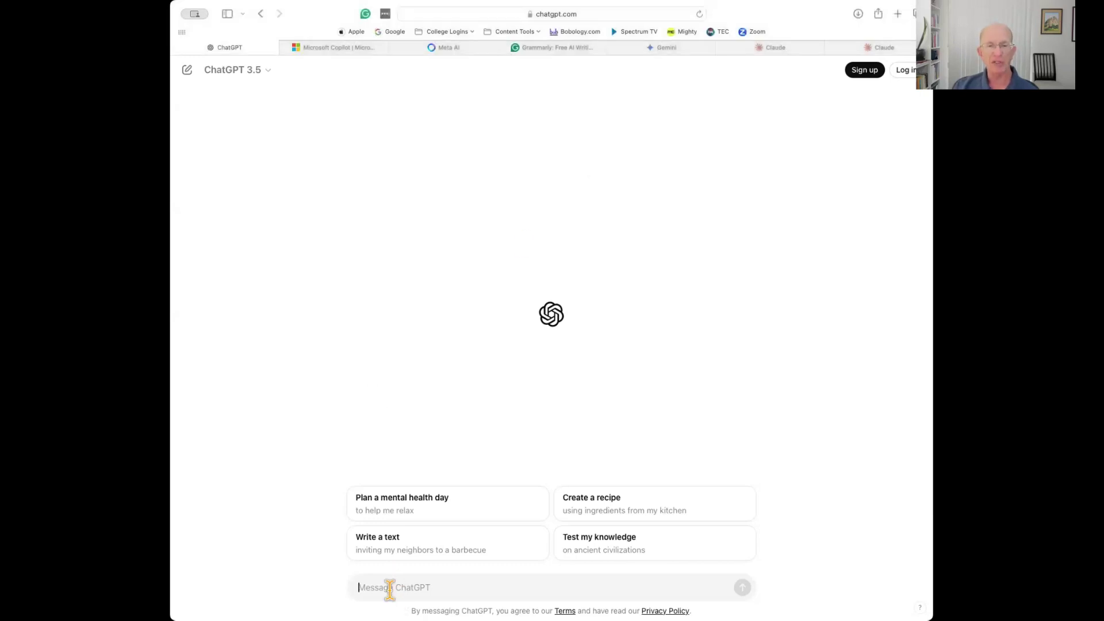
pyautogui.write('How to take care of a snake plant')
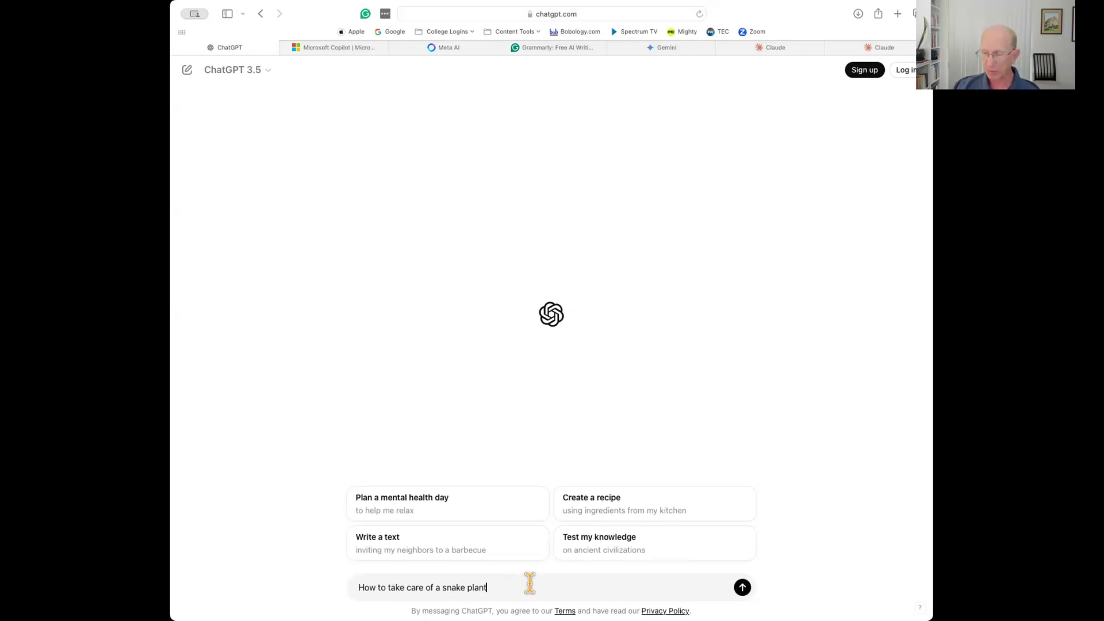
pyautogui.press('super+equal')
pyautogui.press('super+equal')
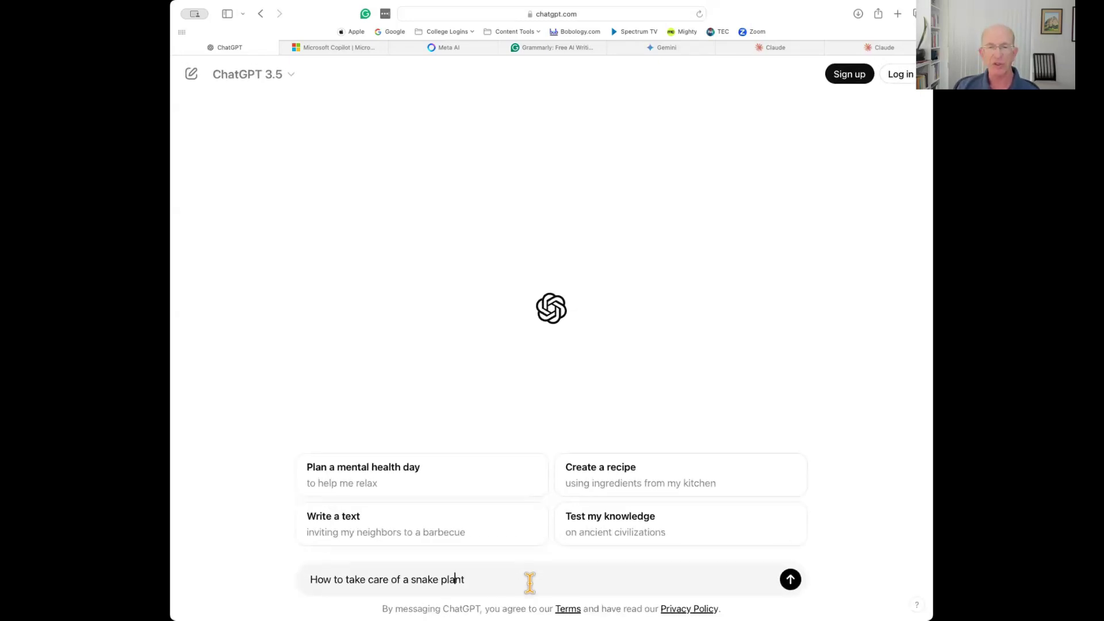
# Send the snake plant question and read ChatGPT's eight care tips, Lighting through Pests and Diseases.
pyautogui.click(791, 580)
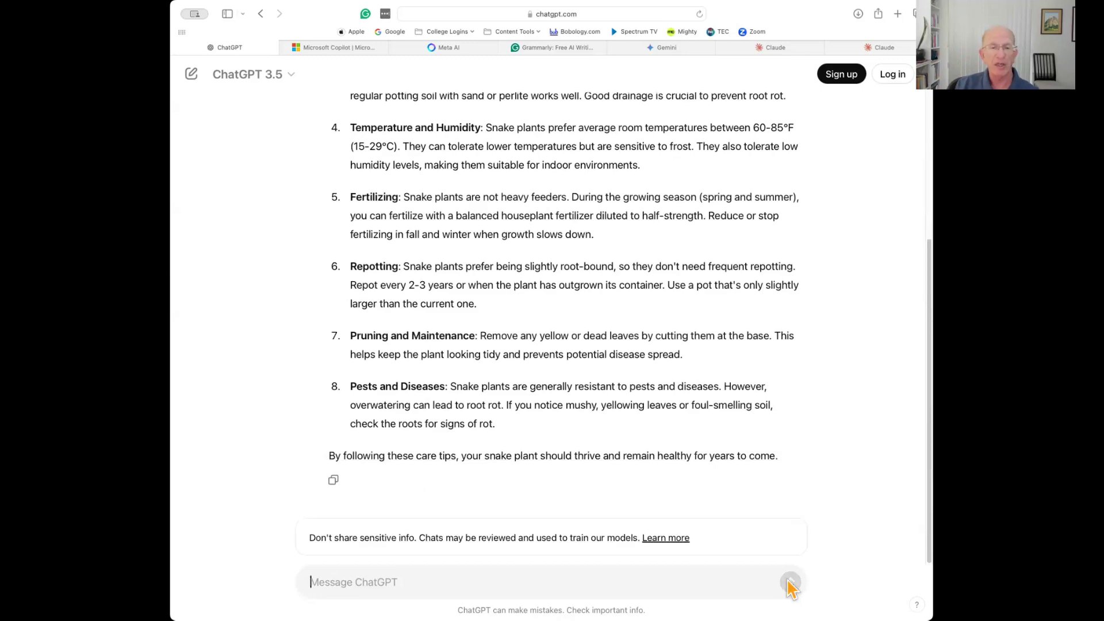
pyautogui.scroll(5, 540, 286)
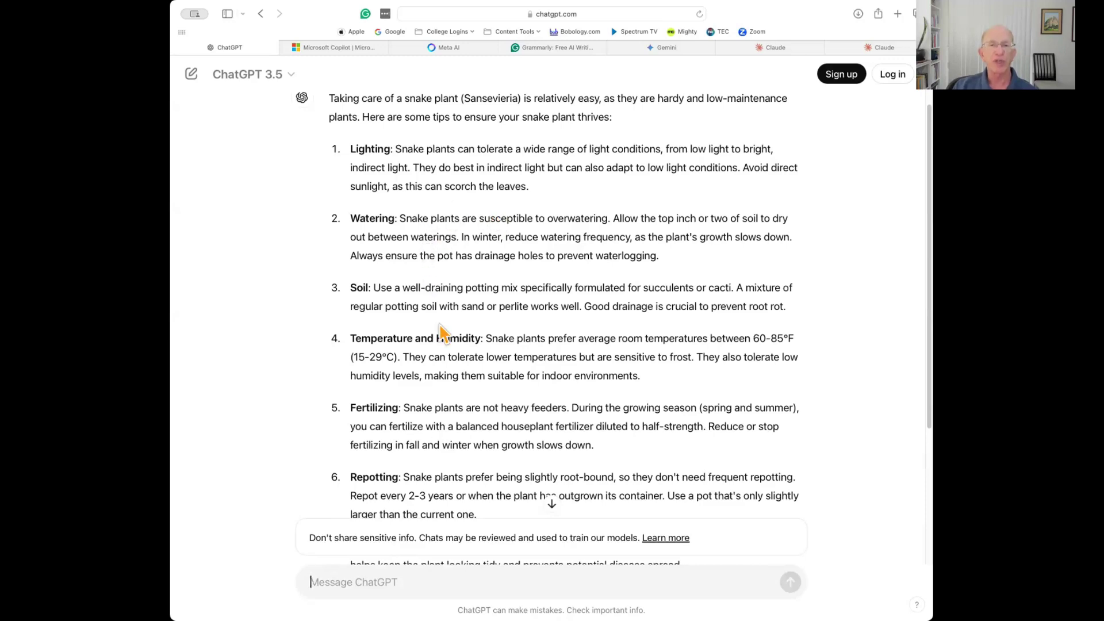
pyautogui.scroll(-4, 442, 334)
pyautogui.scroll(-3, 441, 333)
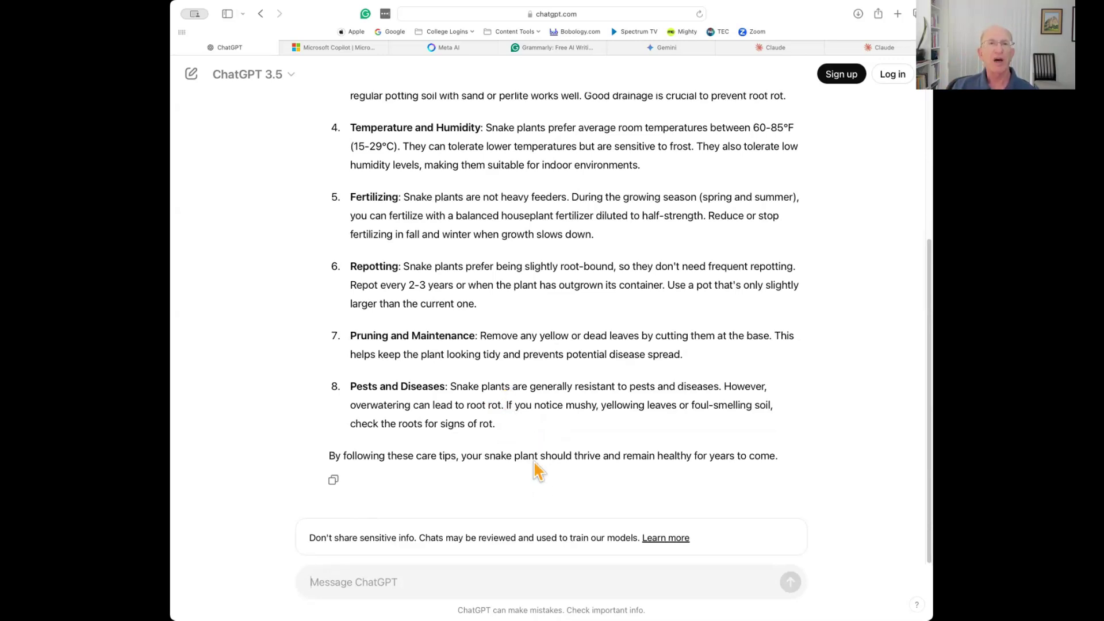
# Switch to the Microsoft Copilot page and start the free version of Copilot.
pyautogui.click(345, 47)
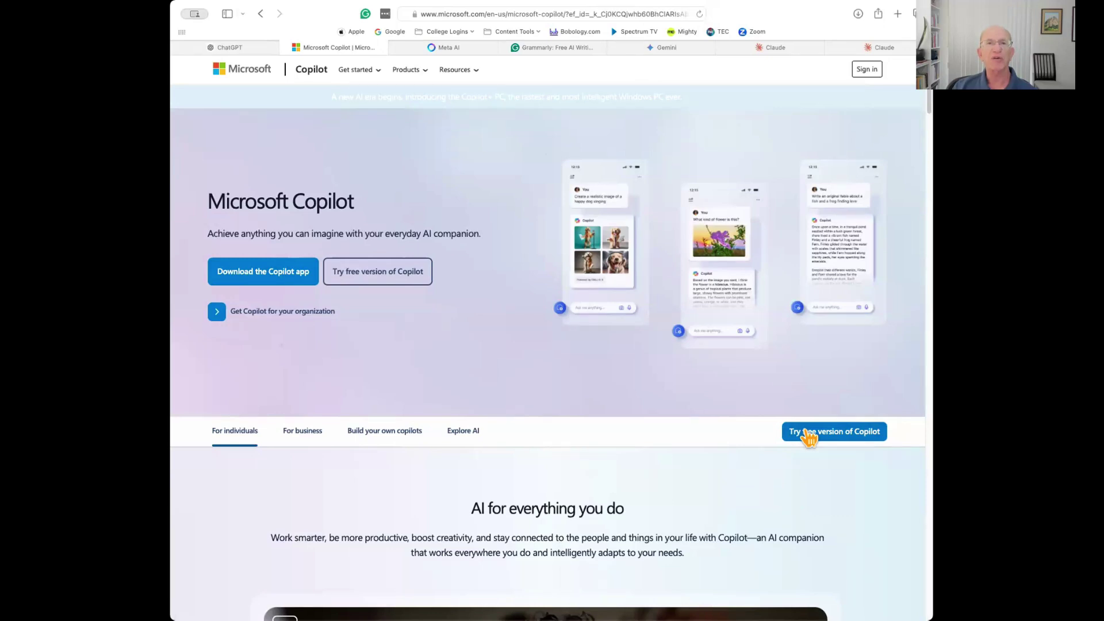
pyautogui.click(808, 437)
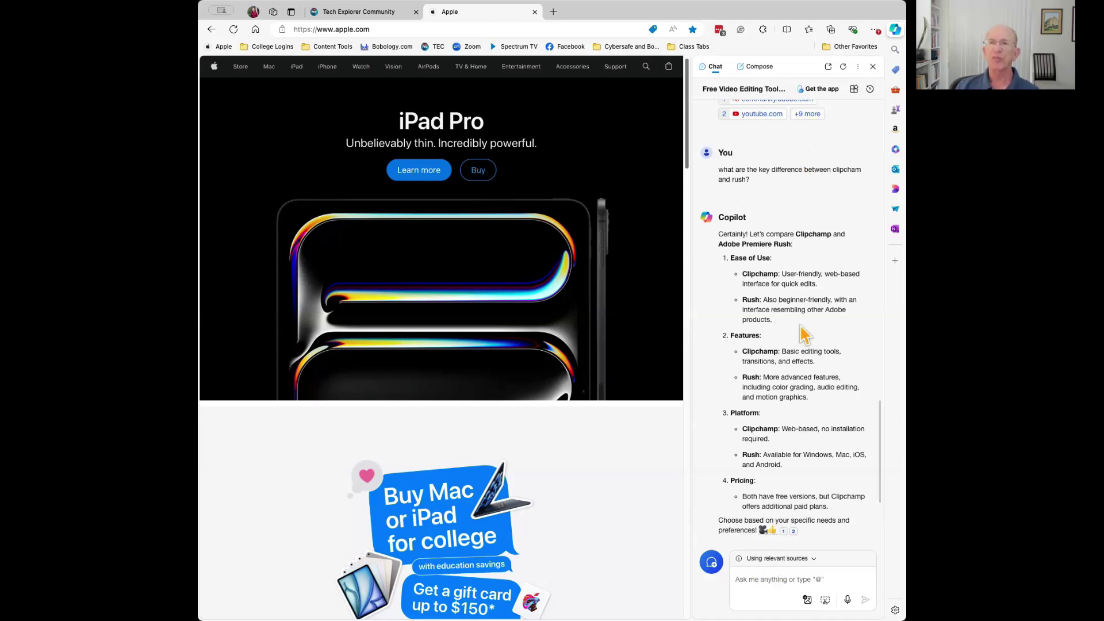
# Paste the snake plant care question into Copilot and send it.
pyautogui.click(749, 582)
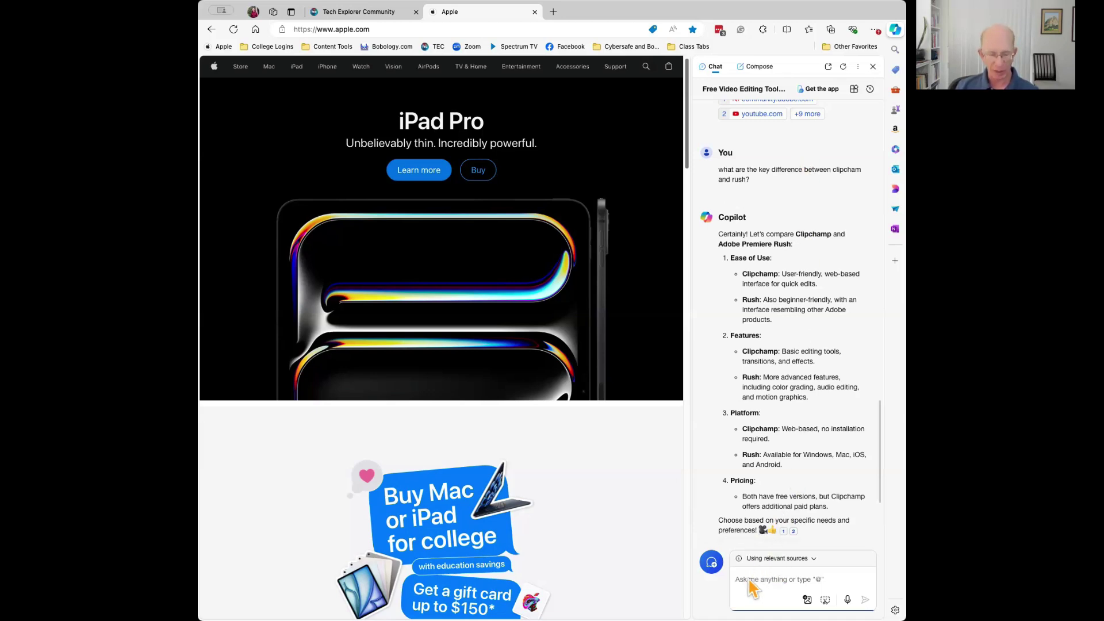
pyautogui.write('How to take care of a snake plant')
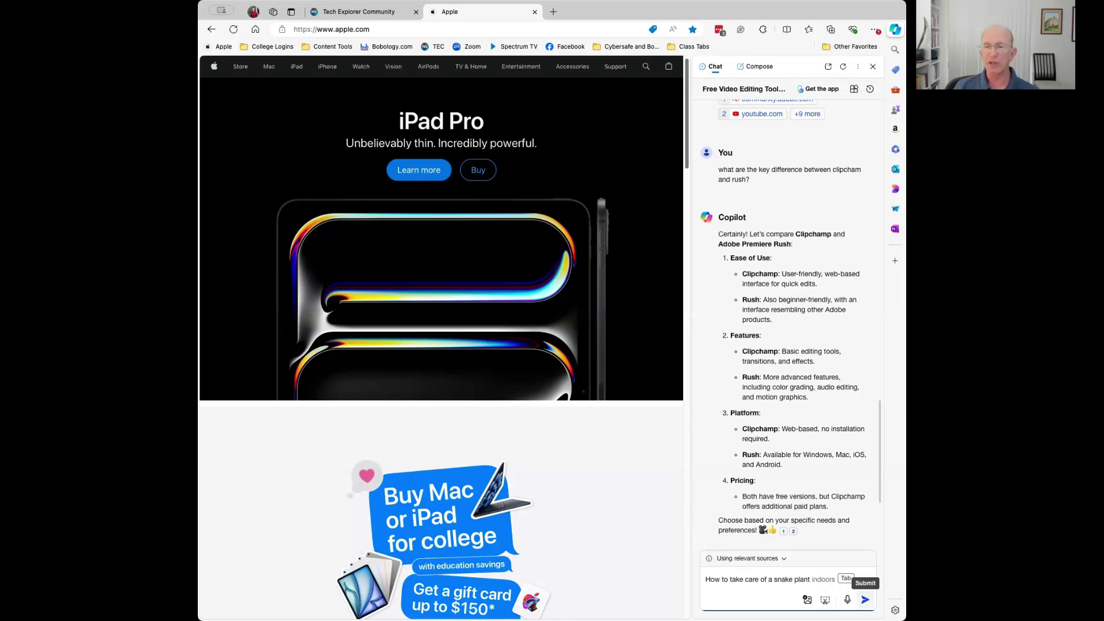
pyautogui.click(865, 600)
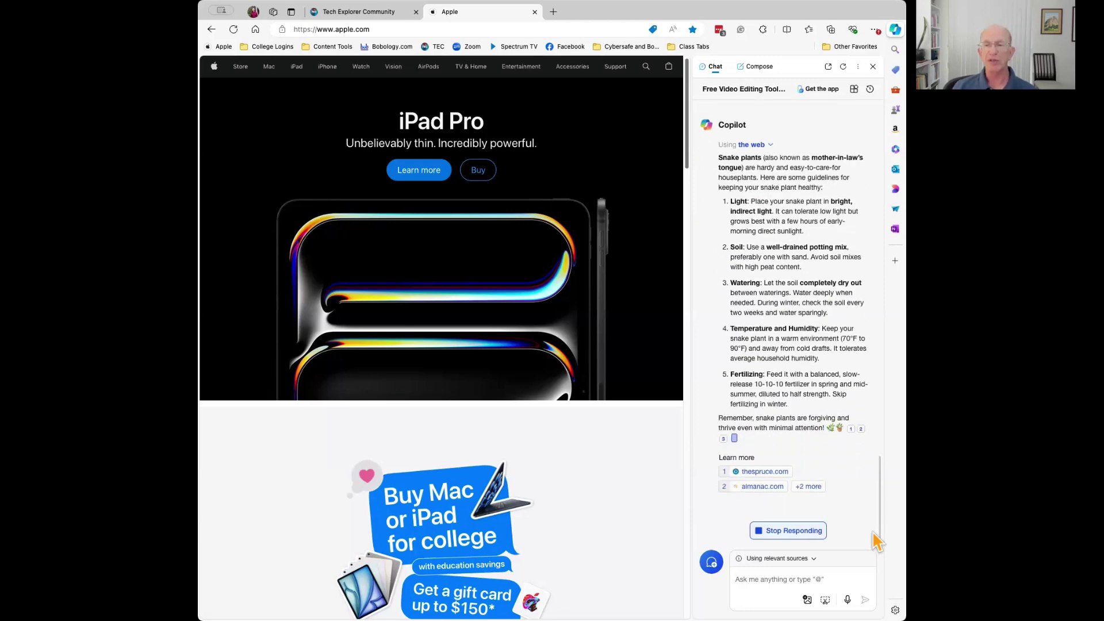
# Like Copilot's five-guideline answer and switch to the other browser window showing Copilot.
pyautogui.moveTo(758, 425)
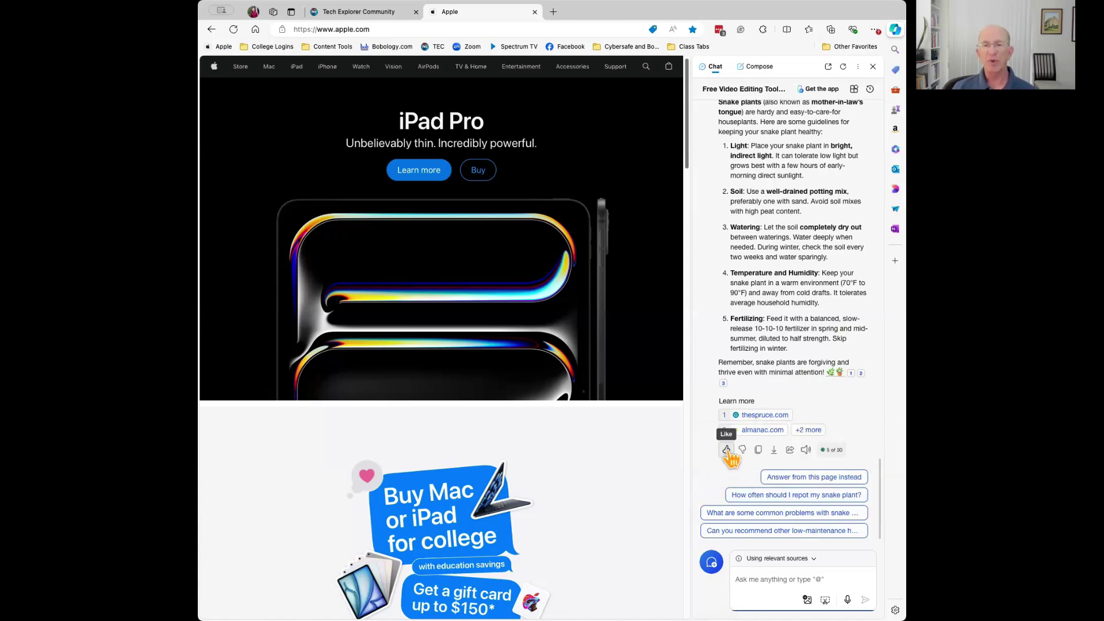
pyautogui.click(726, 450)
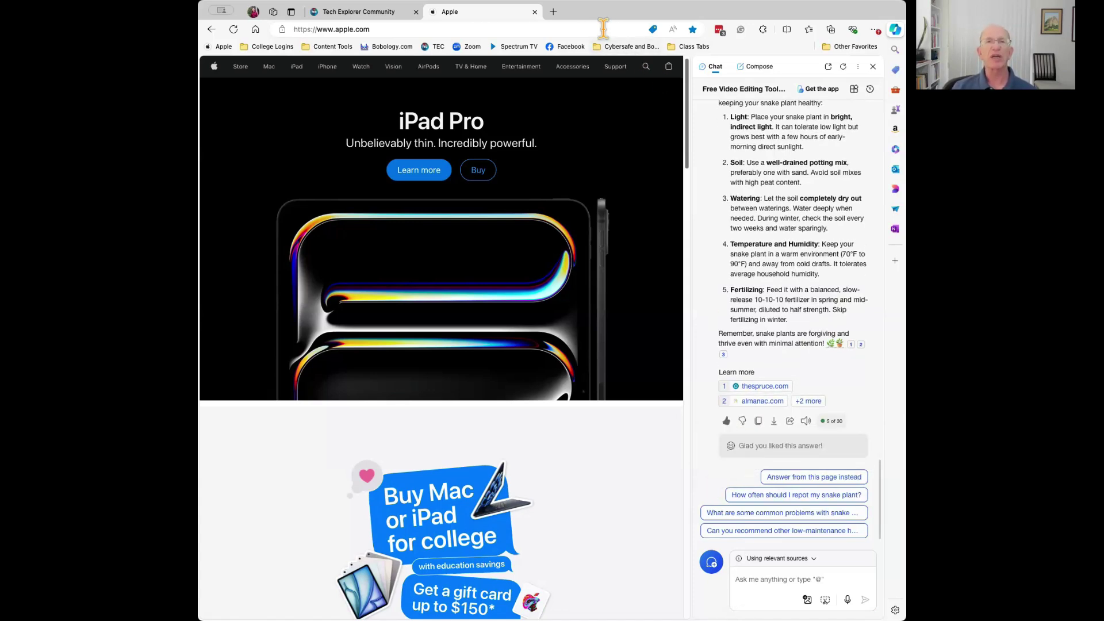
pyautogui.moveTo(477, 68)
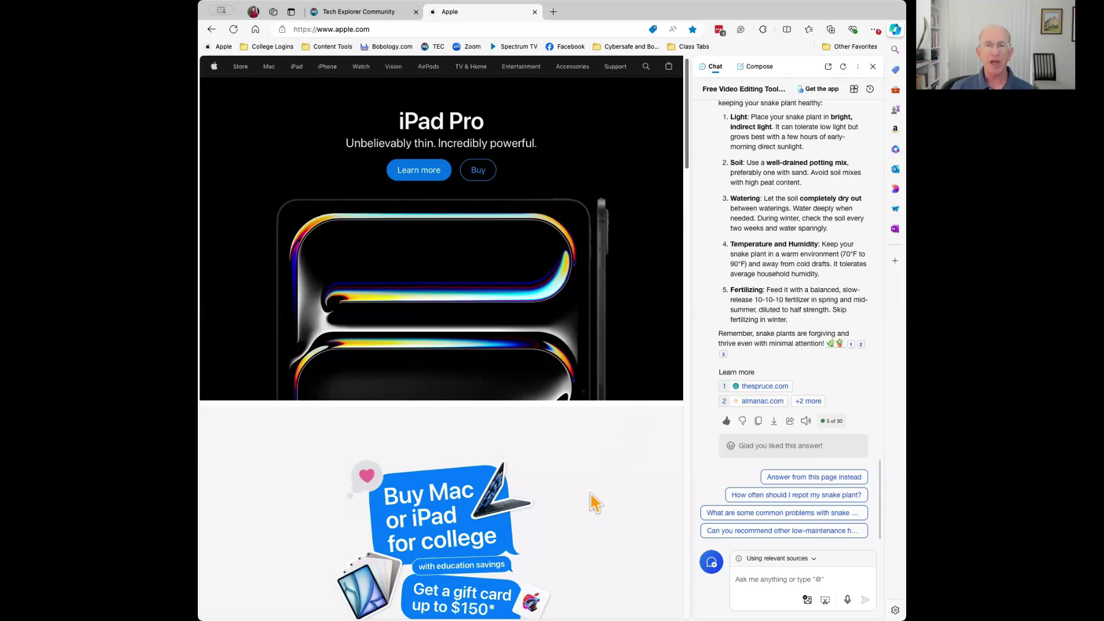
pyautogui.press('super+Tab')
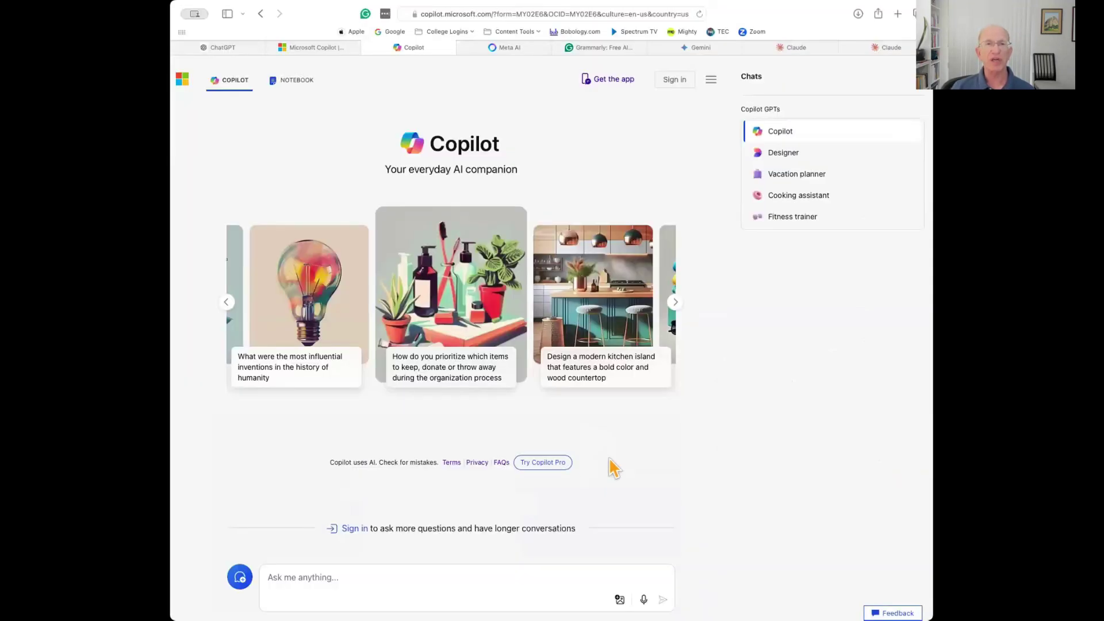
# Paste the snake plant care question into Meta AI and send it.
pyautogui.click(509, 49)
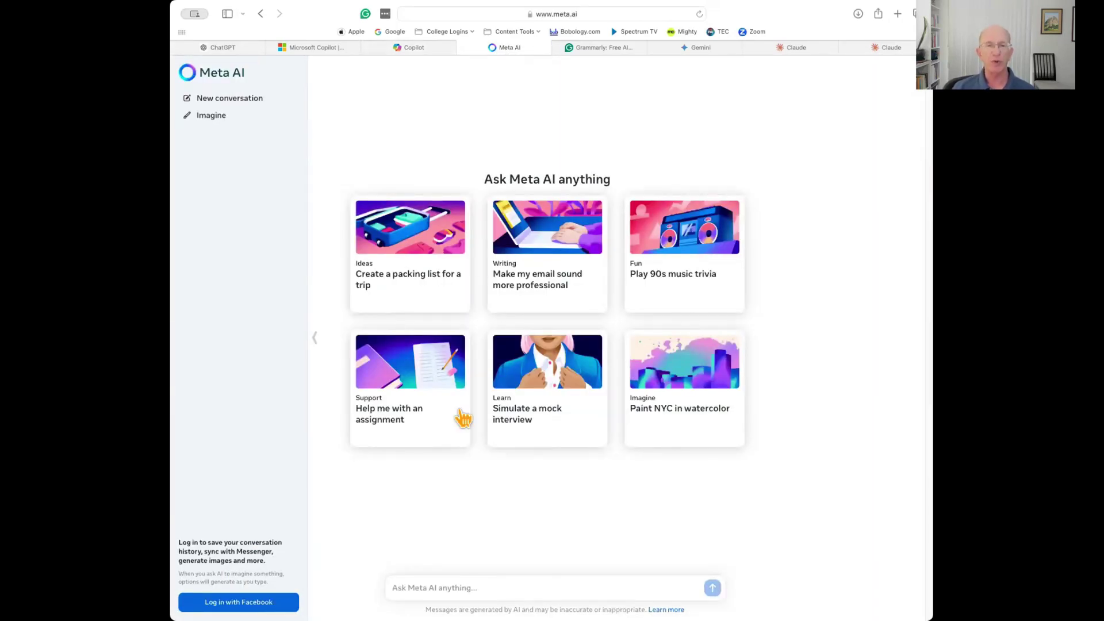
pyautogui.click(418, 588)
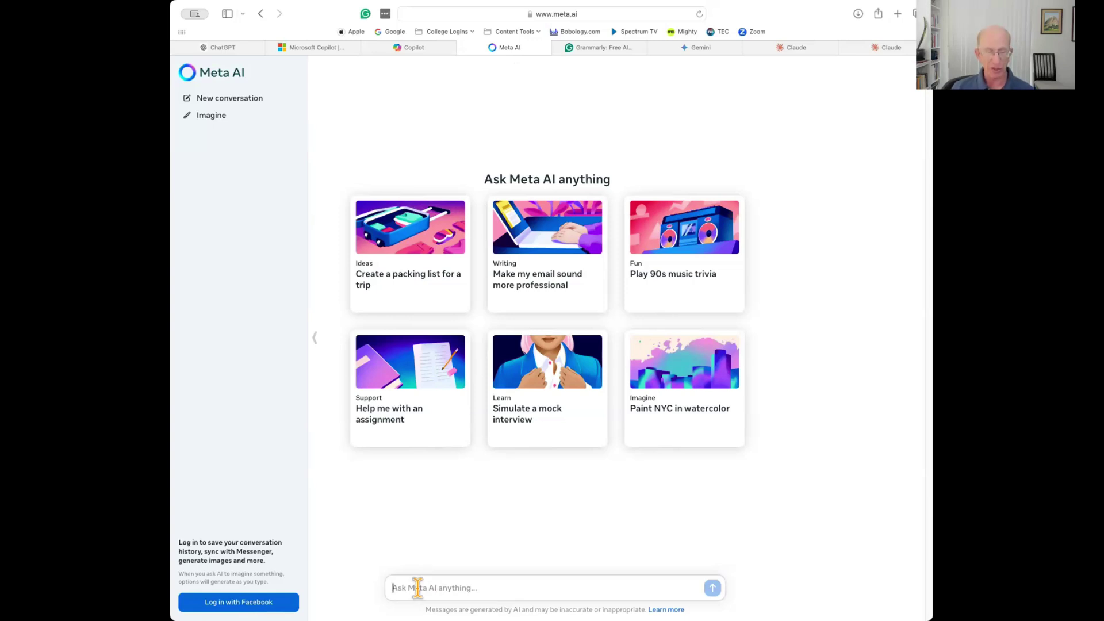
pyautogui.write('How to take care of a snake plant')
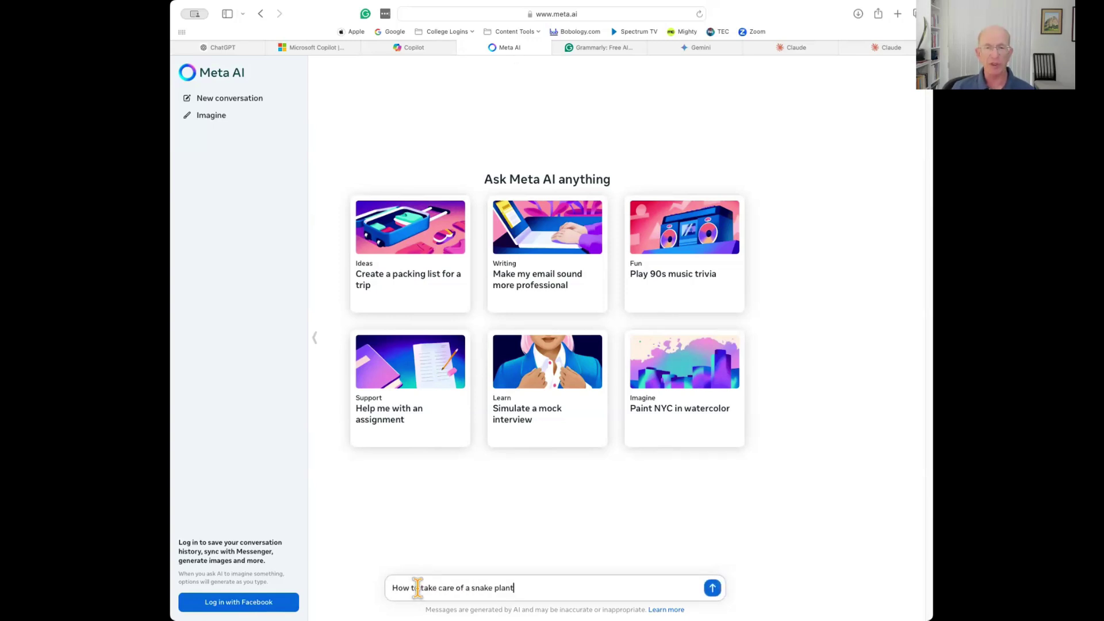
pyautogui.click(715, 590)
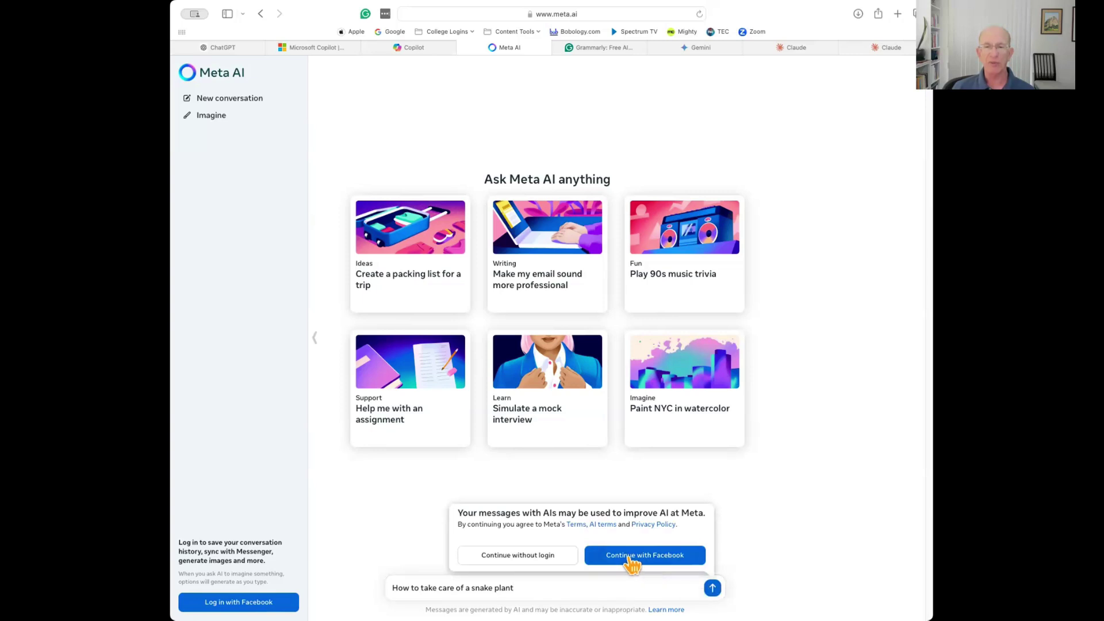
# Get past the consent and birth-year popups, resend, and choose Continue with Facebook.
pyautogui.click(531, 556)
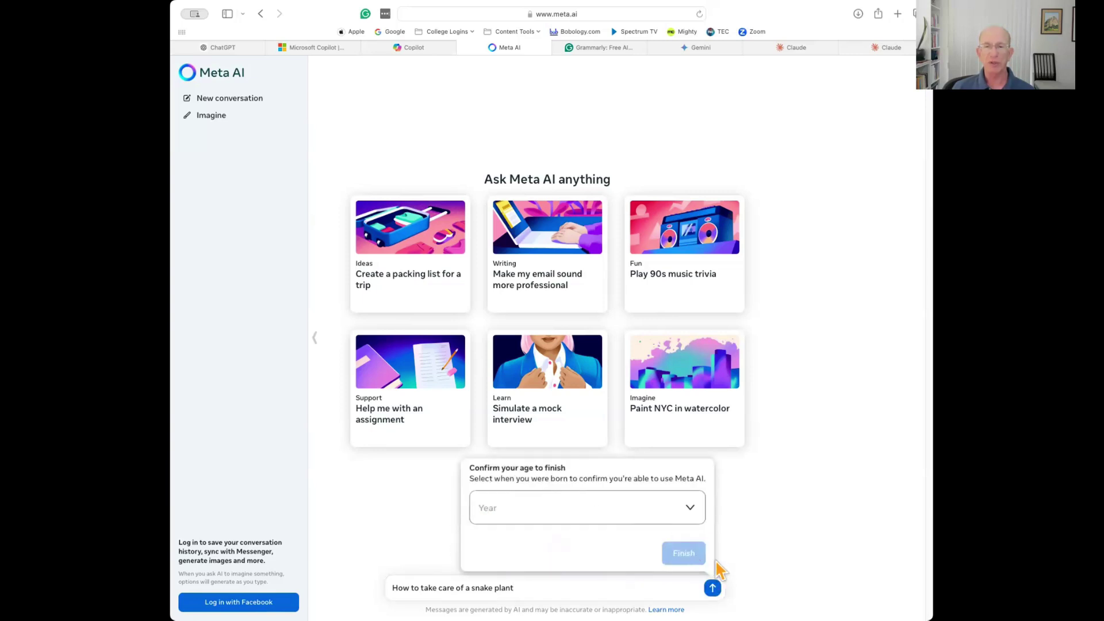
pyautogui.click(689, 521)
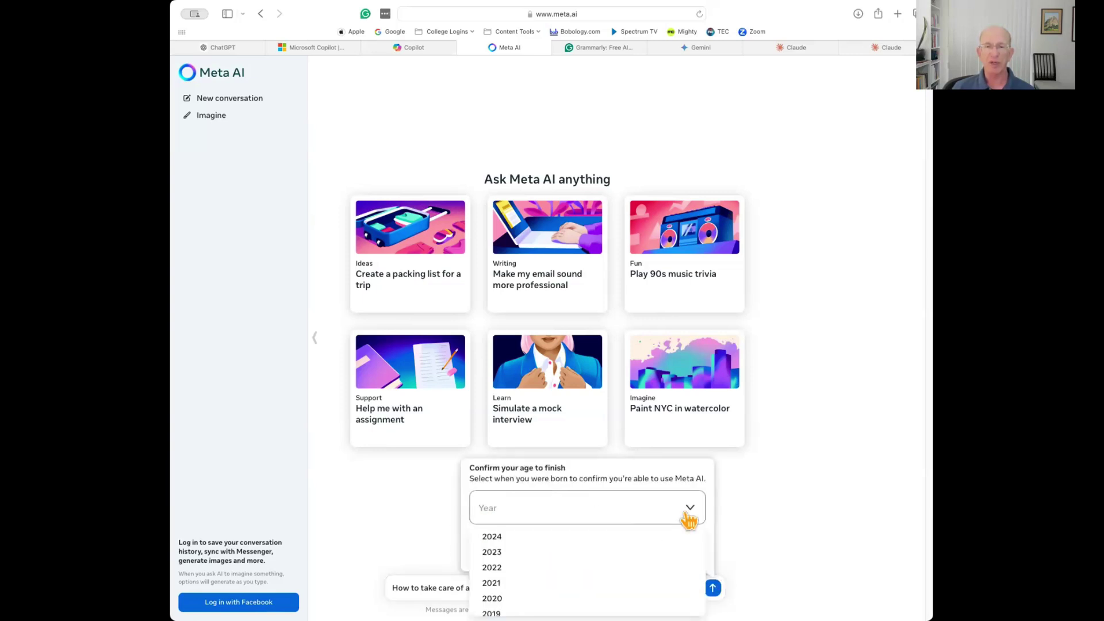
pyautogui.click(741, 557)
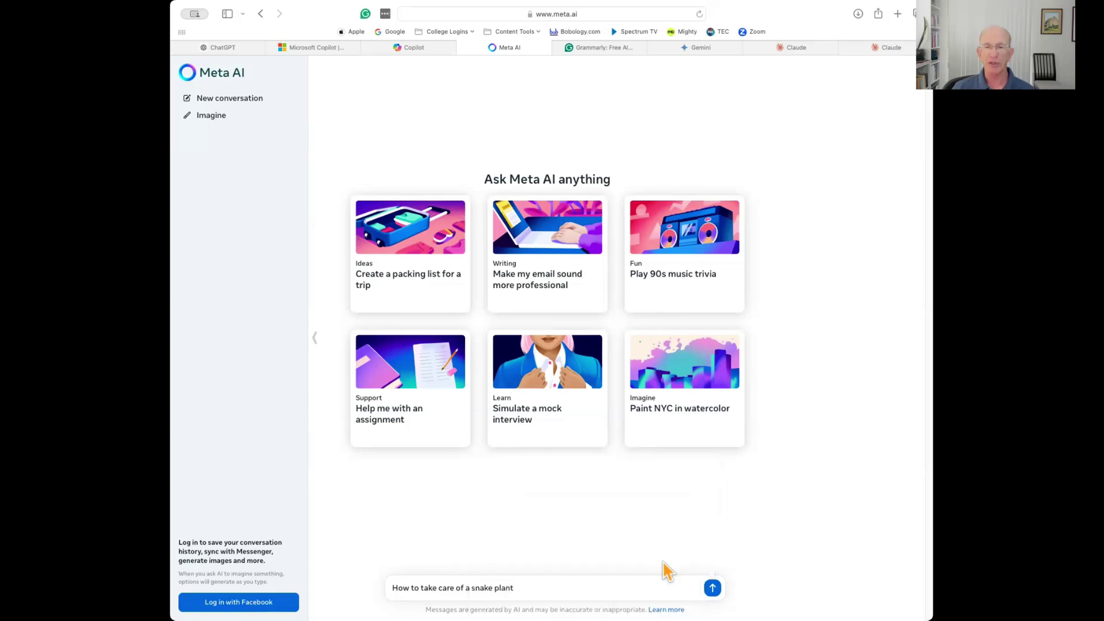
pyautogui.click(712, 587)
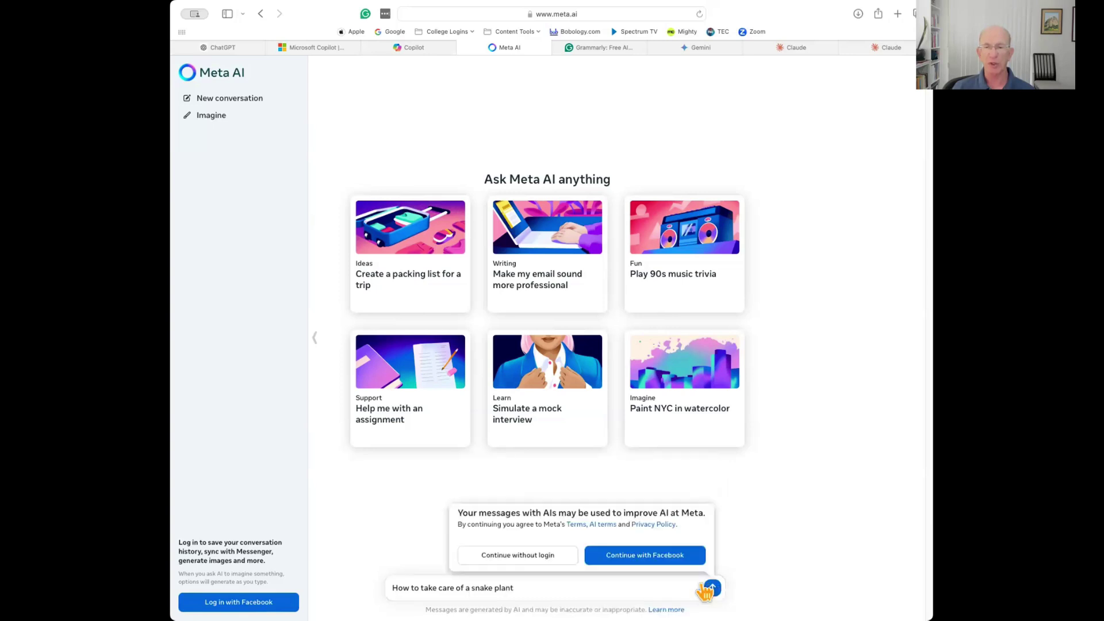
pyautogui.click(660, 556)
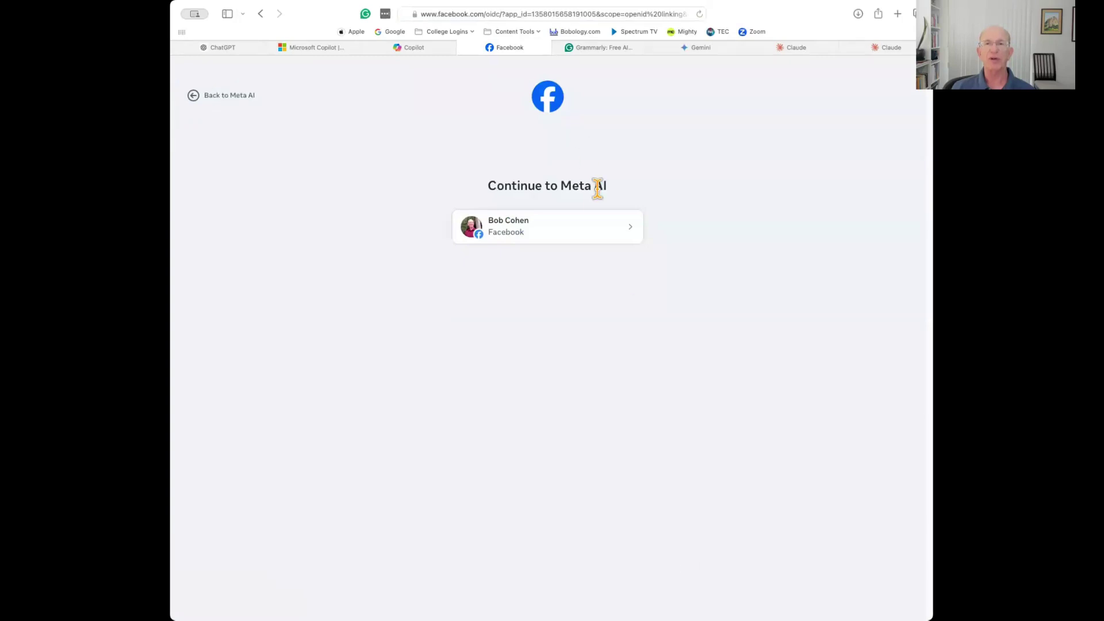
# Sign in with the linked Facebook account, read Meta AI's Snake Plant Care Guide, then move to Gemini.
pyautogui.click(613, 234)
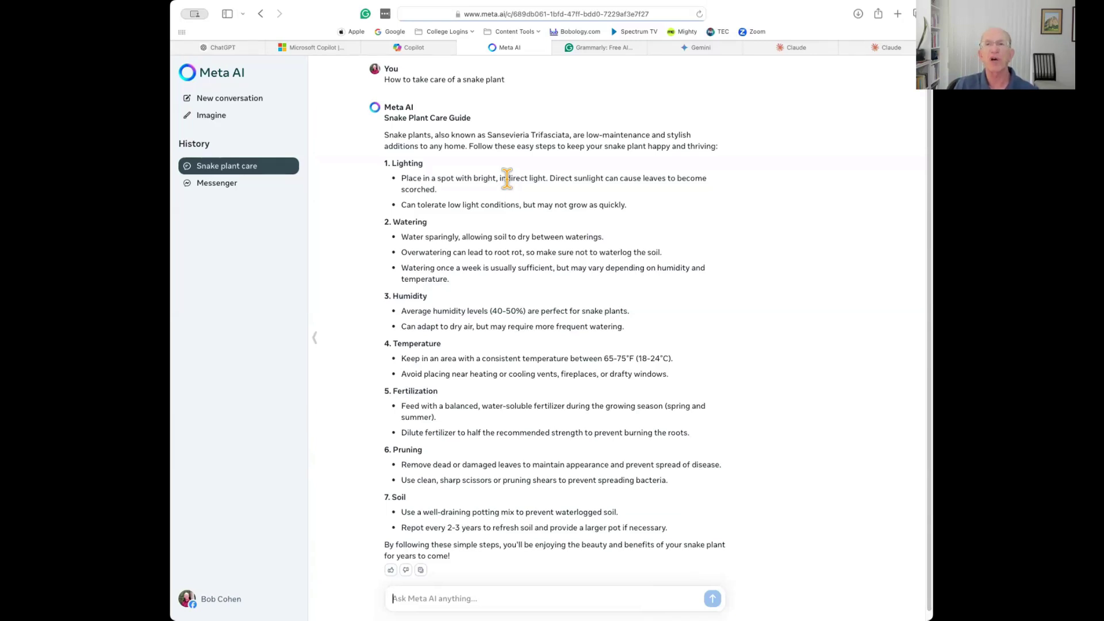
pyautogui.click(707, 51)
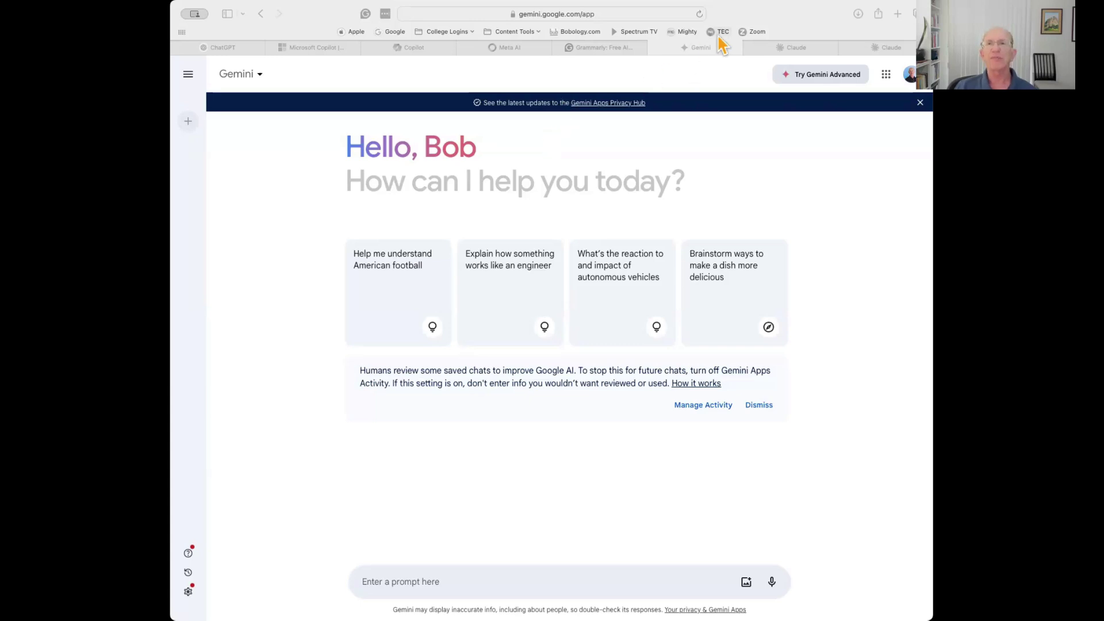
# Paste the beginner's 300-word snake plant care prompt into Gemini and send it.
pyautogui.click(741, 23)
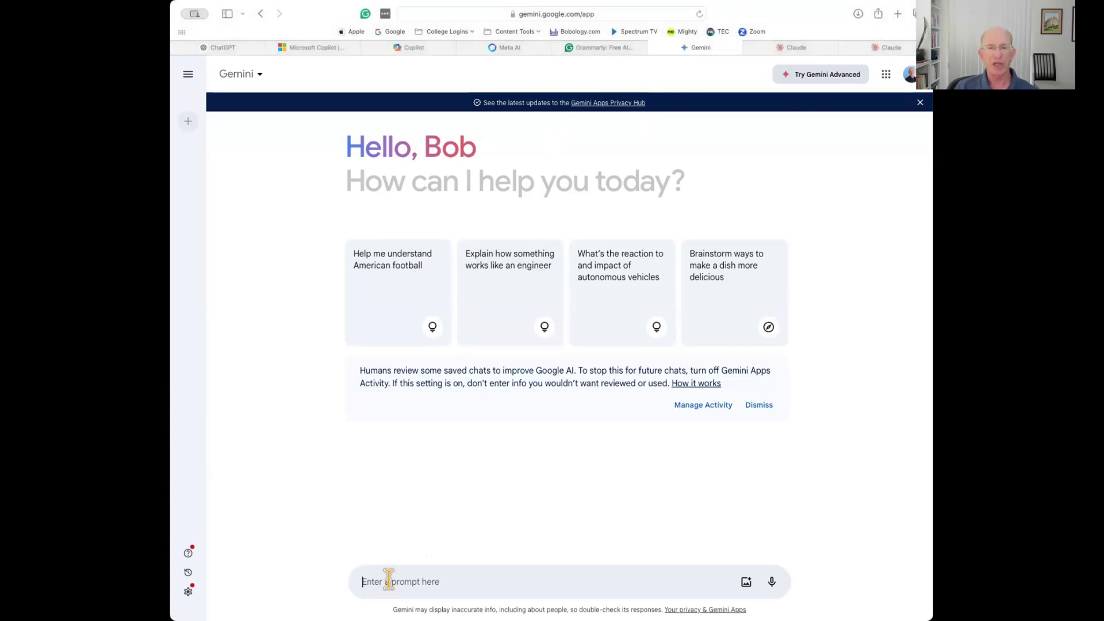
pyautogui.write('Explain to a beginner how to take care of a snake plant in 300 words')
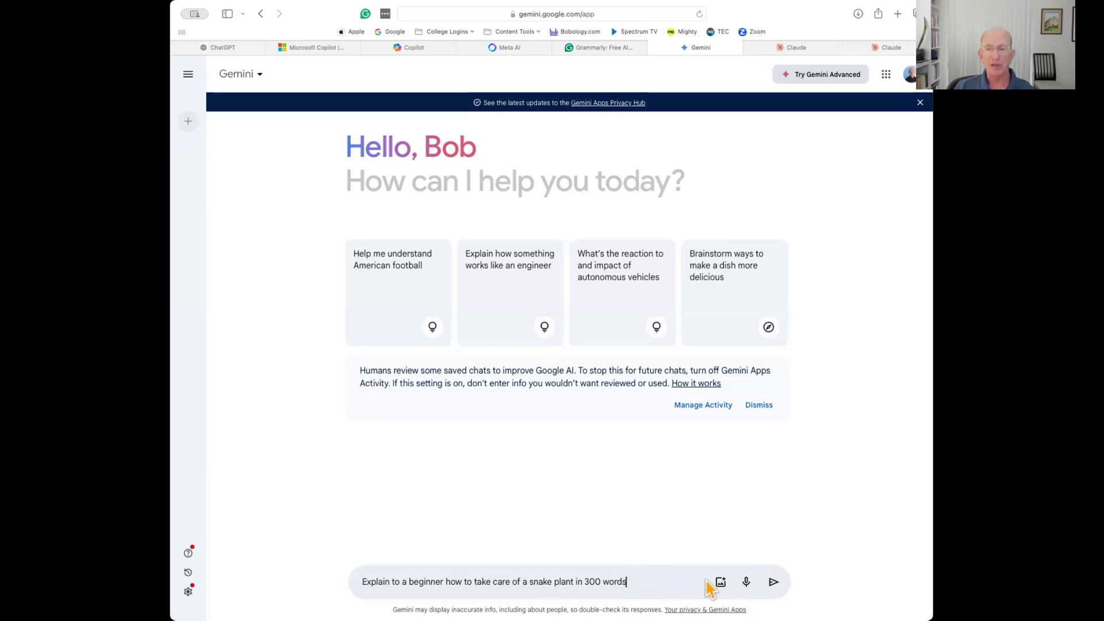
pyautogui.click(773, 582)
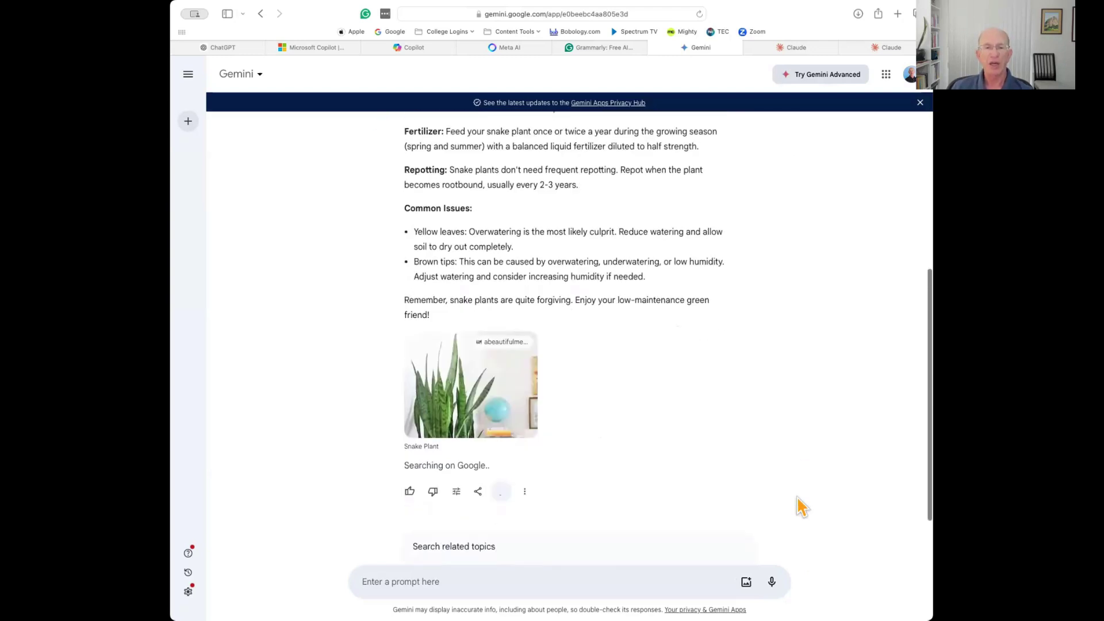
# Dismiss Gemini's double-check popup, view the Share & export options, then return to ChatGPT.
pyautogui.scroll(2, 802, 507)
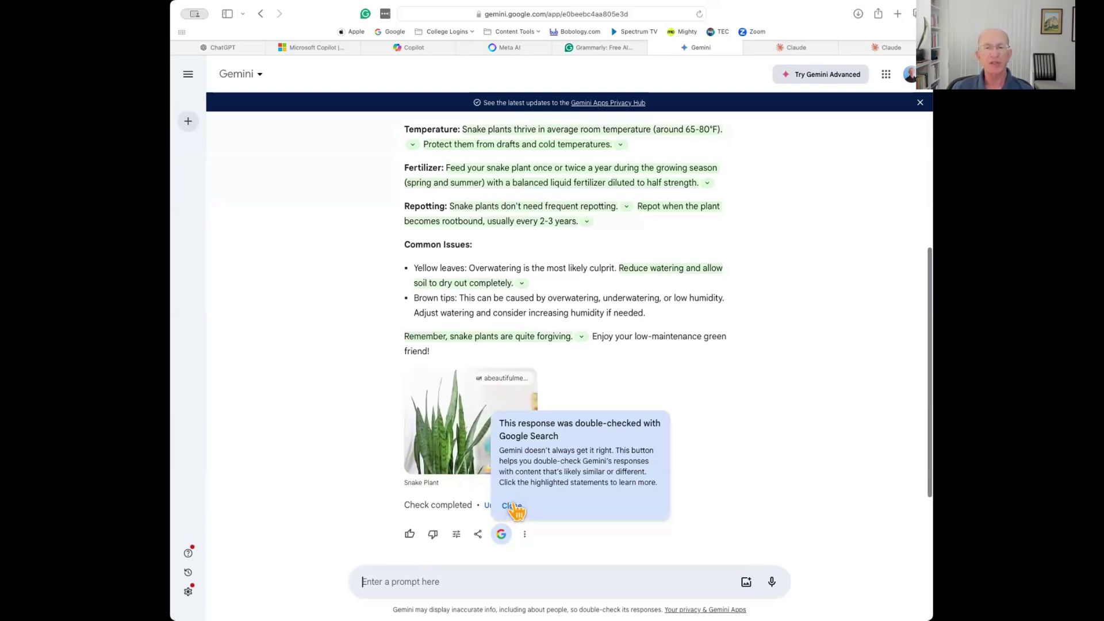
pyautogui.click(512, 506)
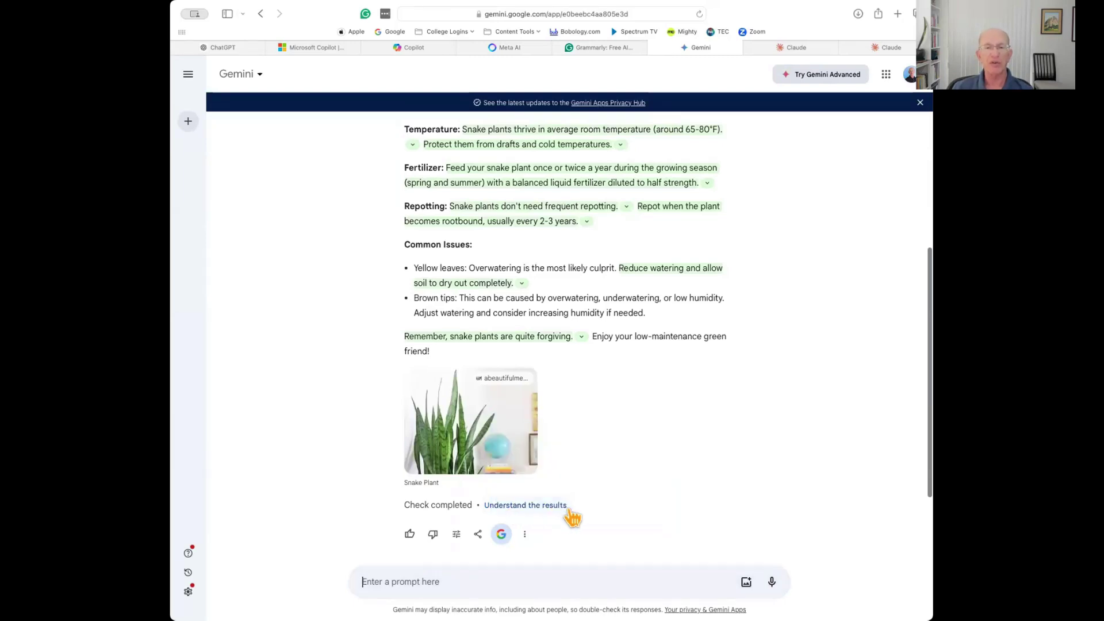
pyautogui.click(479, 535)
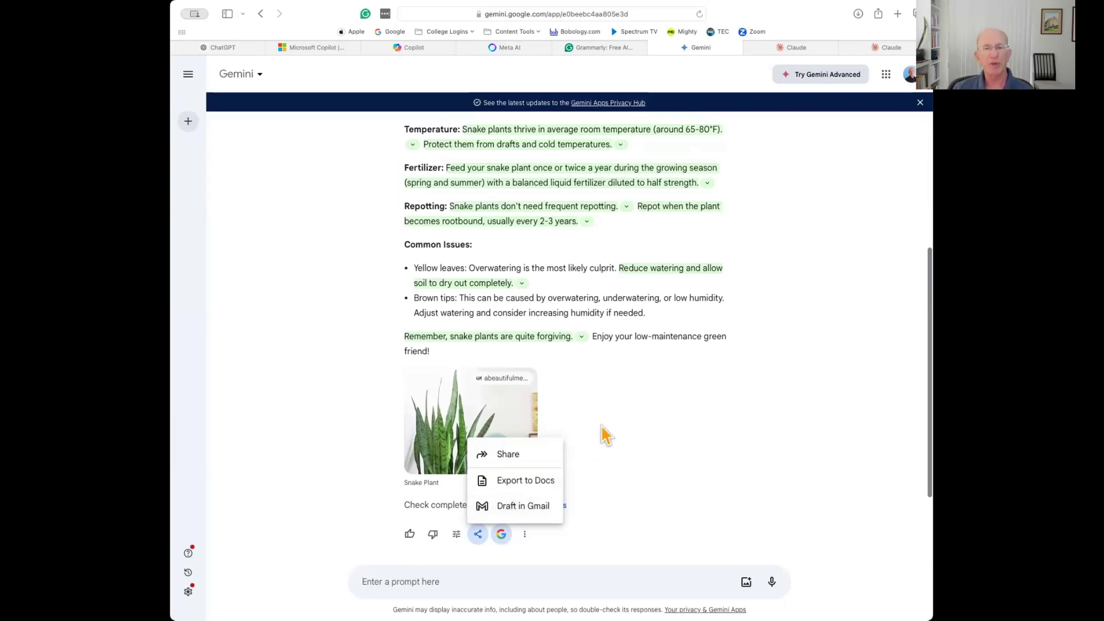
pyautogui.scroll(5, 605, 436)
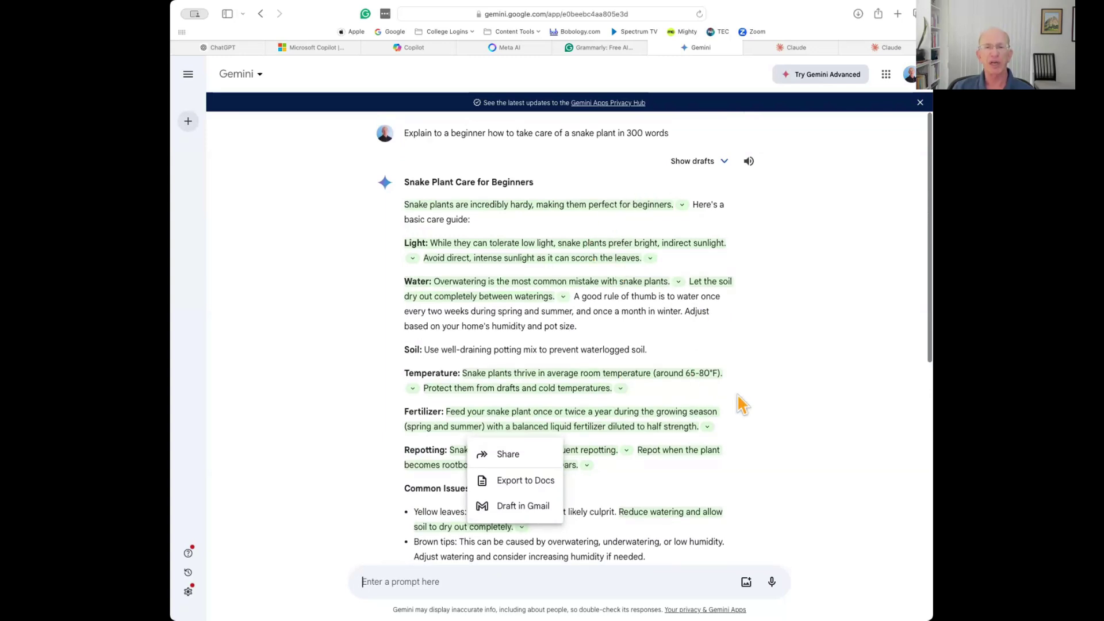
pyautogui.scroll(-1, 739, 397)
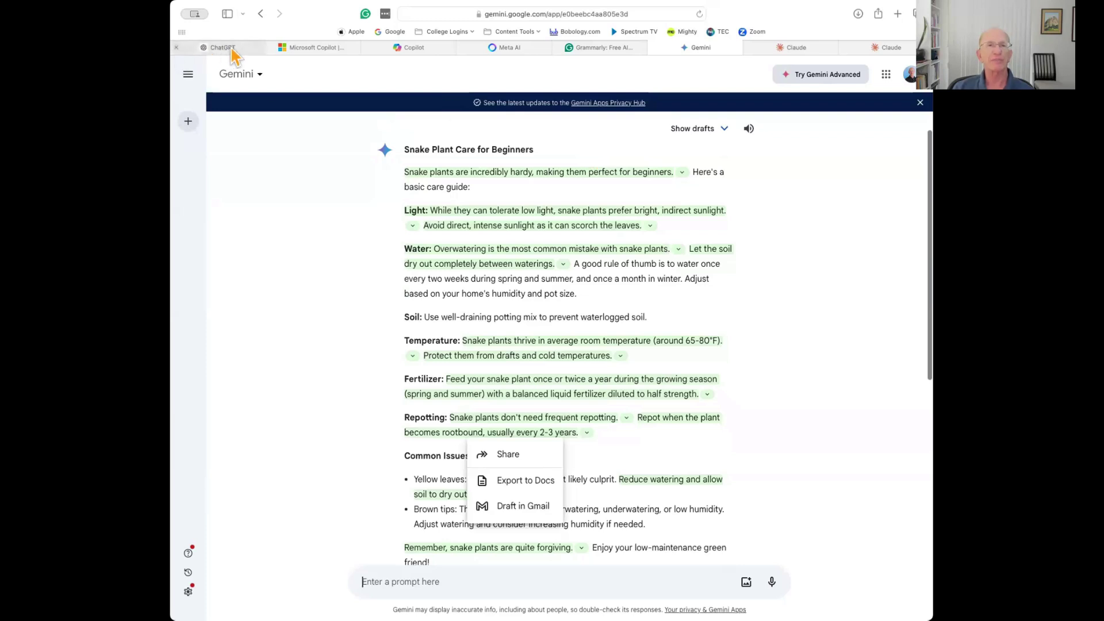
pyautogui.click(231, 49)
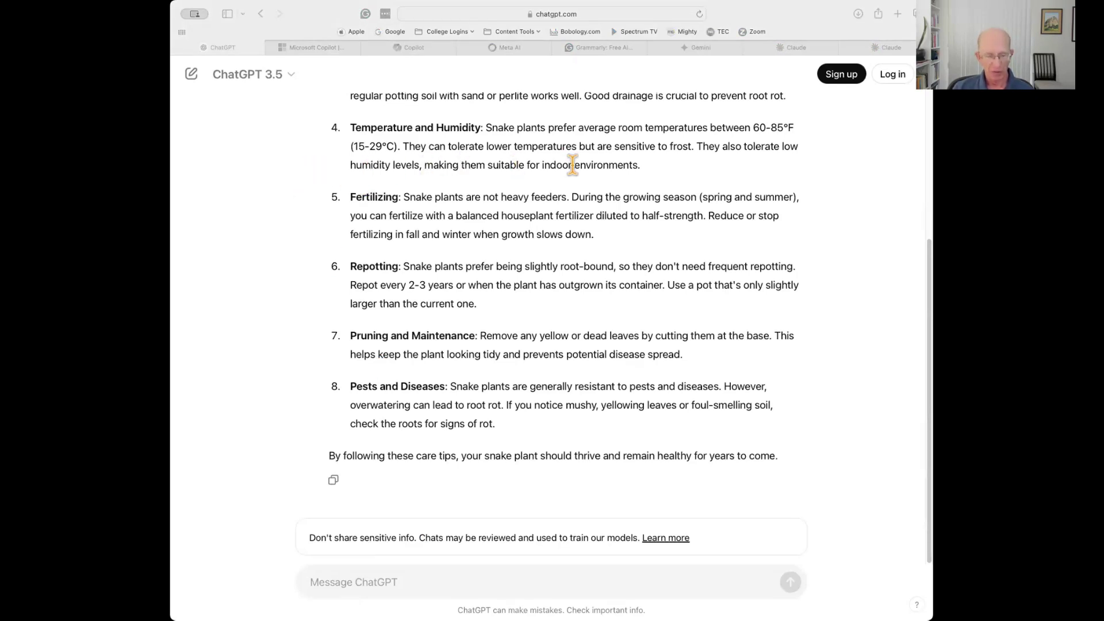
# Paste the snake plant explanation prompt, end it with 'for biologists', and send it.
pyautogui.click(368, 580)
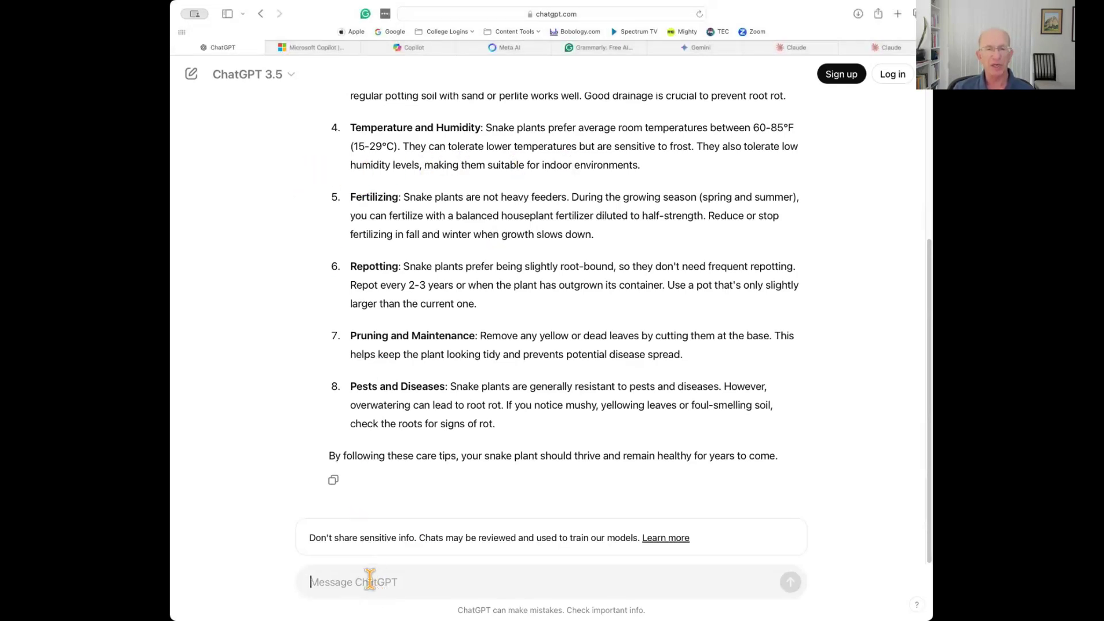
pyautogui.write("Write a scientific explanation of what a snake plant is and it's characteristics.")
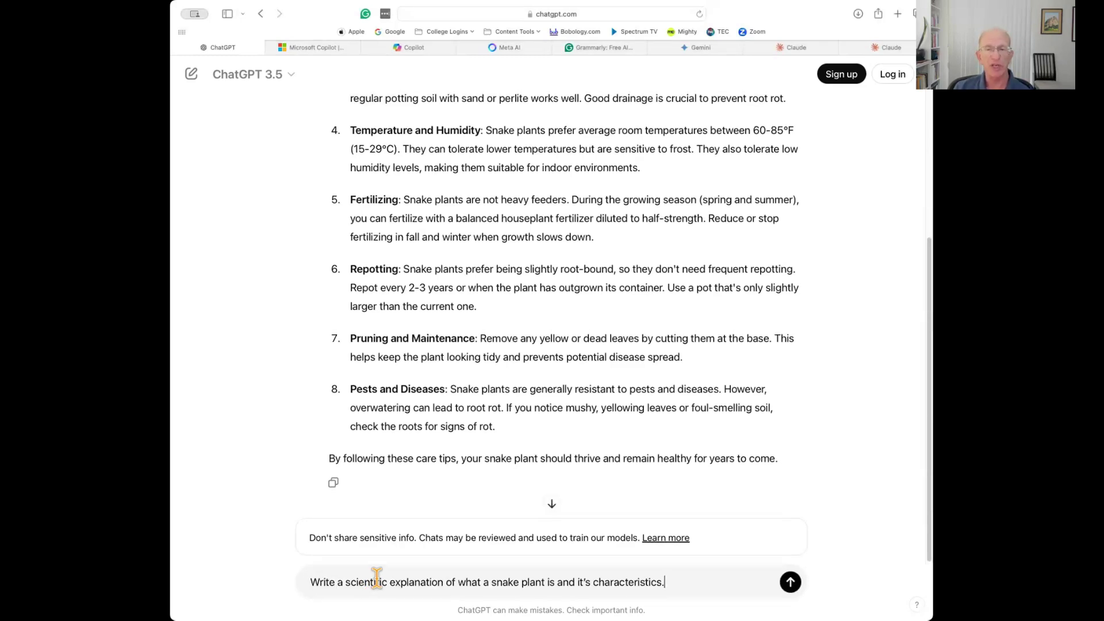
pyautogui.press('BackSpace')
pyautogui.write('for bioli')
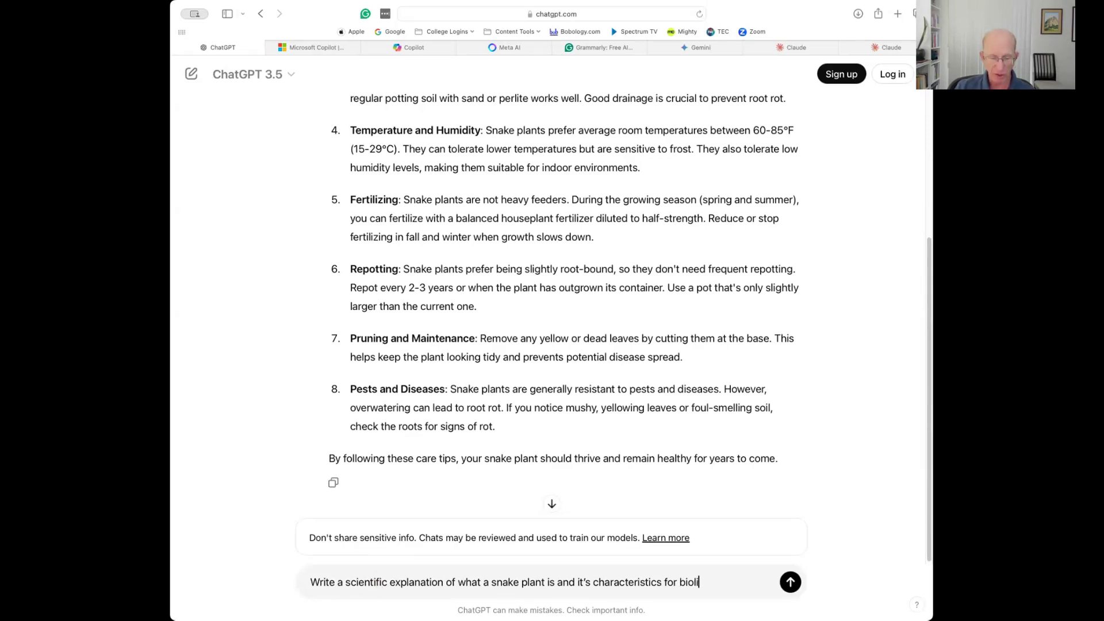
pyautogui.press('BackSpace')
pyautogui.write('ogists')
pyautogui.press('Return')
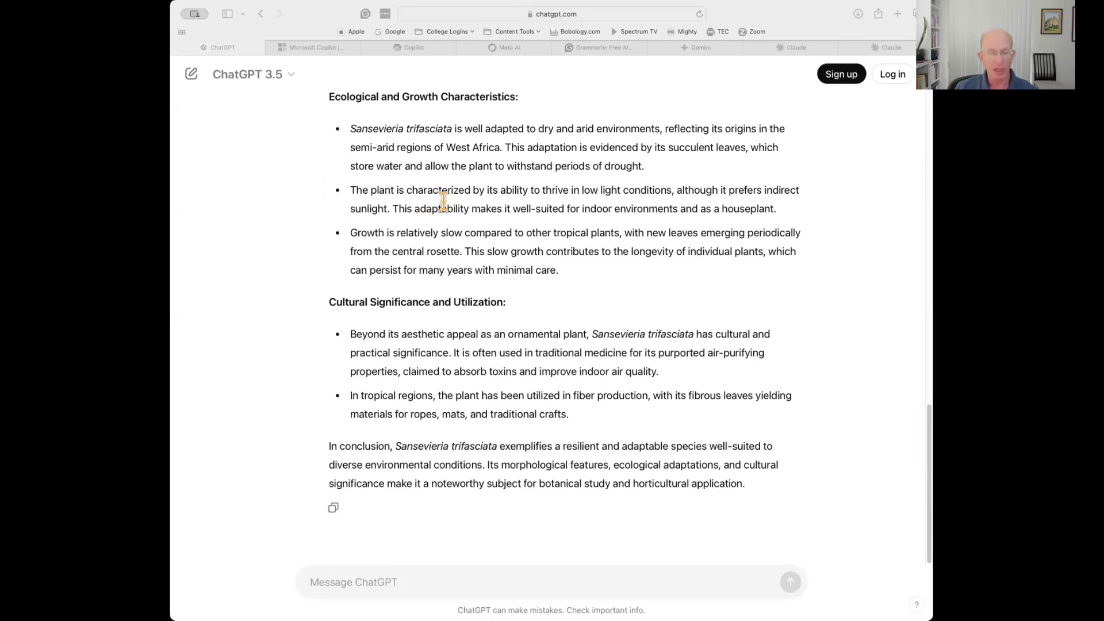
# Paste and send the prompt asking for a table of snake-plant-like indoor plants with size and care.
pyautogui.click(440, 573)
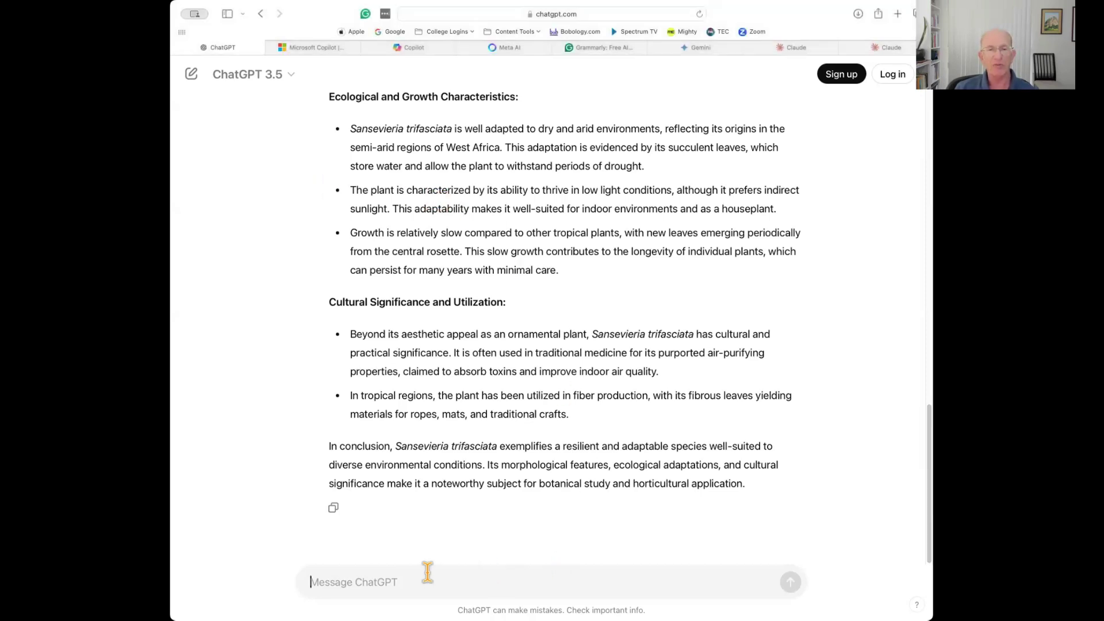
pyautogui.write('Create a table of plants similar to a snake plant for indoor gardening in one column, their size in another, and their care requirements in a third column. Give me about 10 plant choices.')
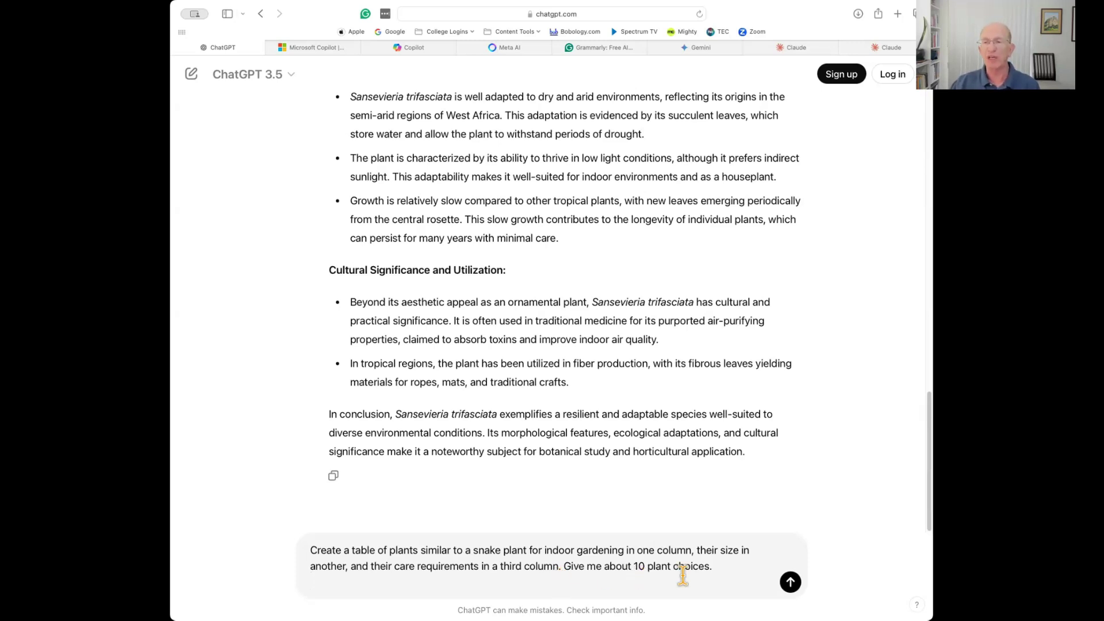
pyautogui.click(791, 583)
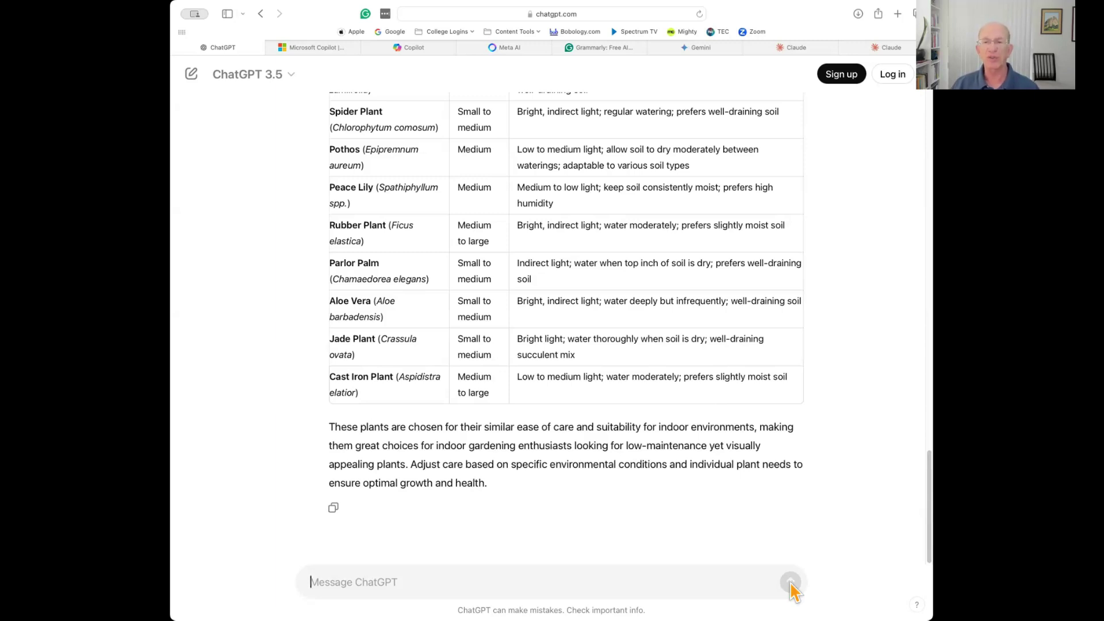
pyautogui.scroll(2, 821, 527)
pyautogui.scroll(3, 821, 526)
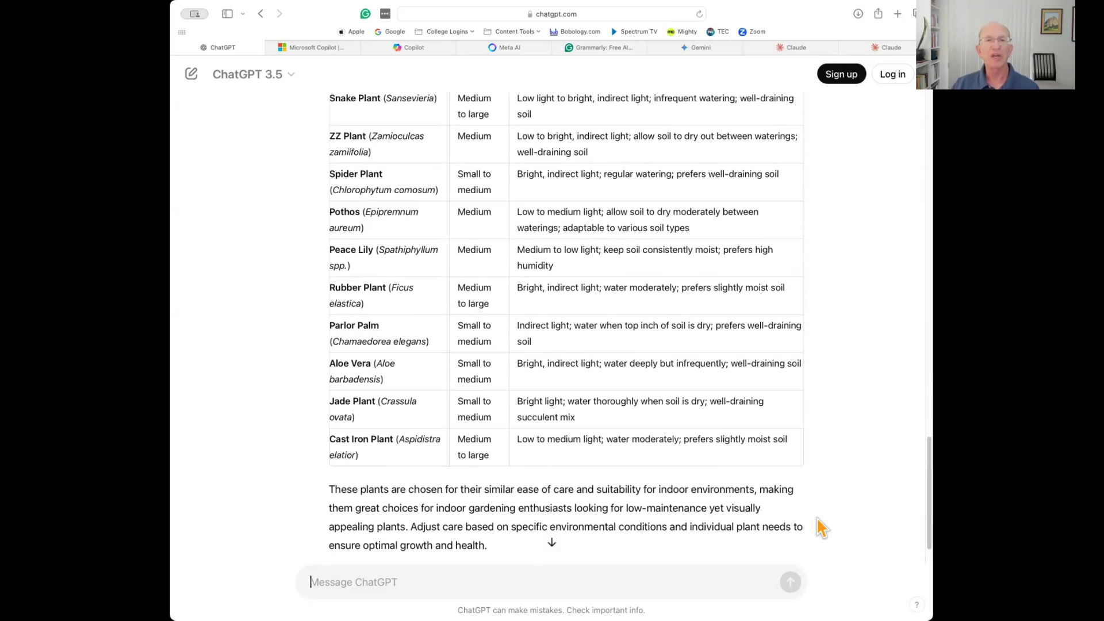
pyautogui.scroll(-1, 821, 526)
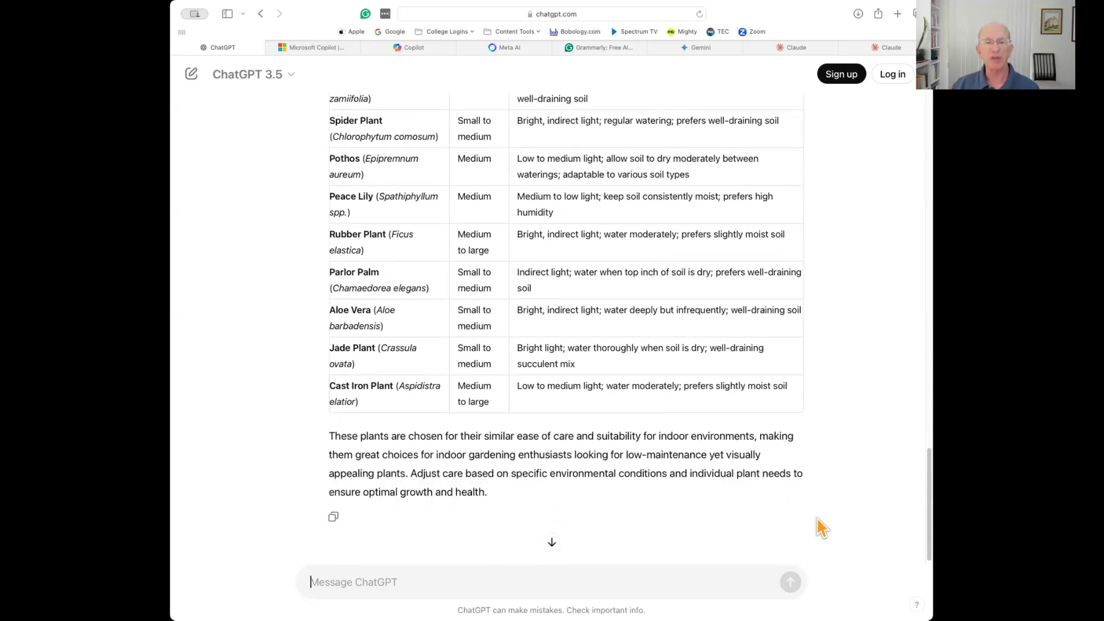
pyautogui.scroll(8, 821, 526)
pyautogui.scroll(-1, 549, 213)
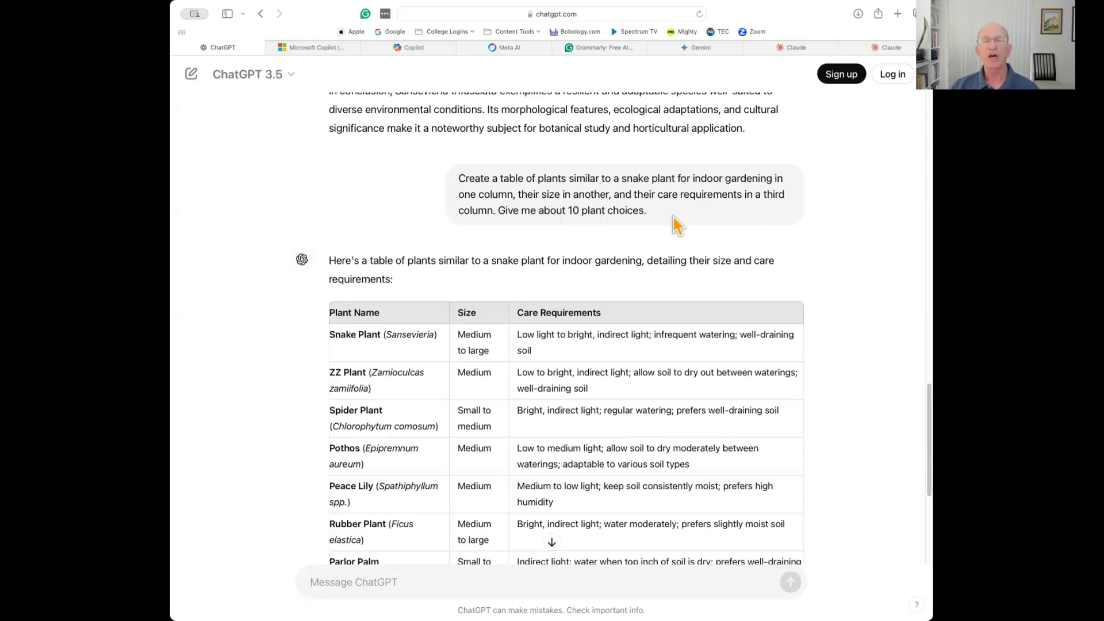
pyautogui.scroll(-6, 678, 226)
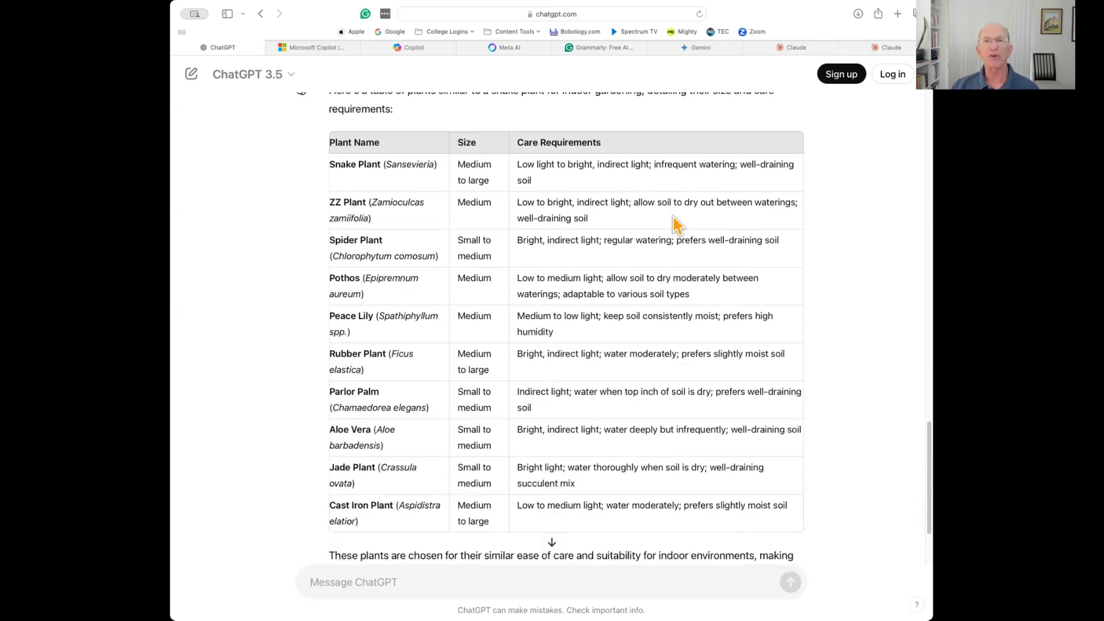
pyautogui.scroll(-5, 677, 226)
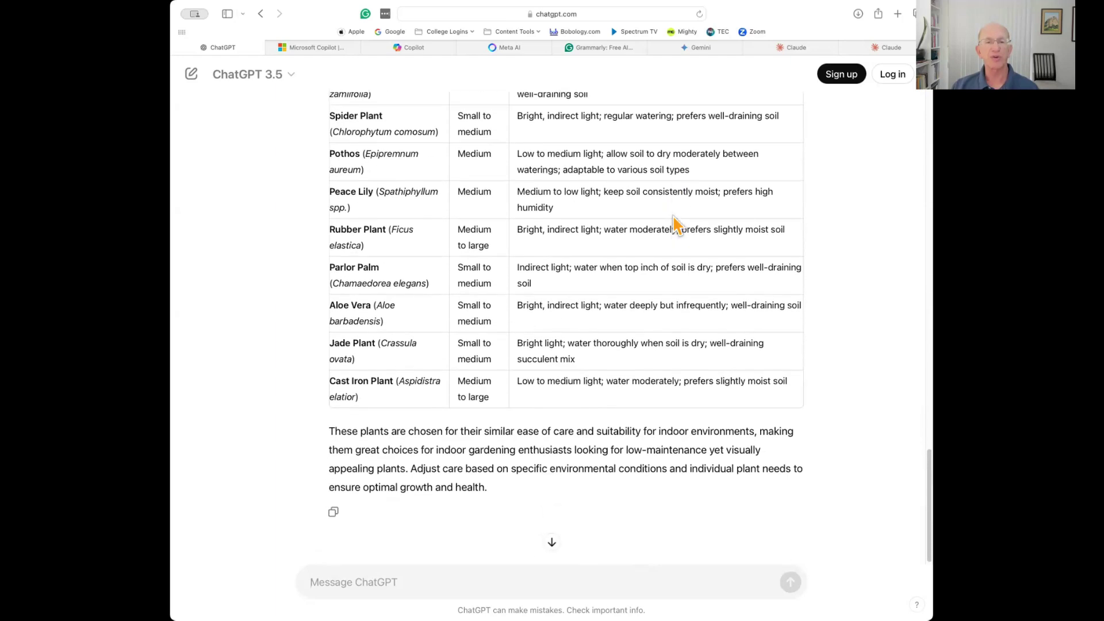
pyautogui.scroll(9, 677, 226)
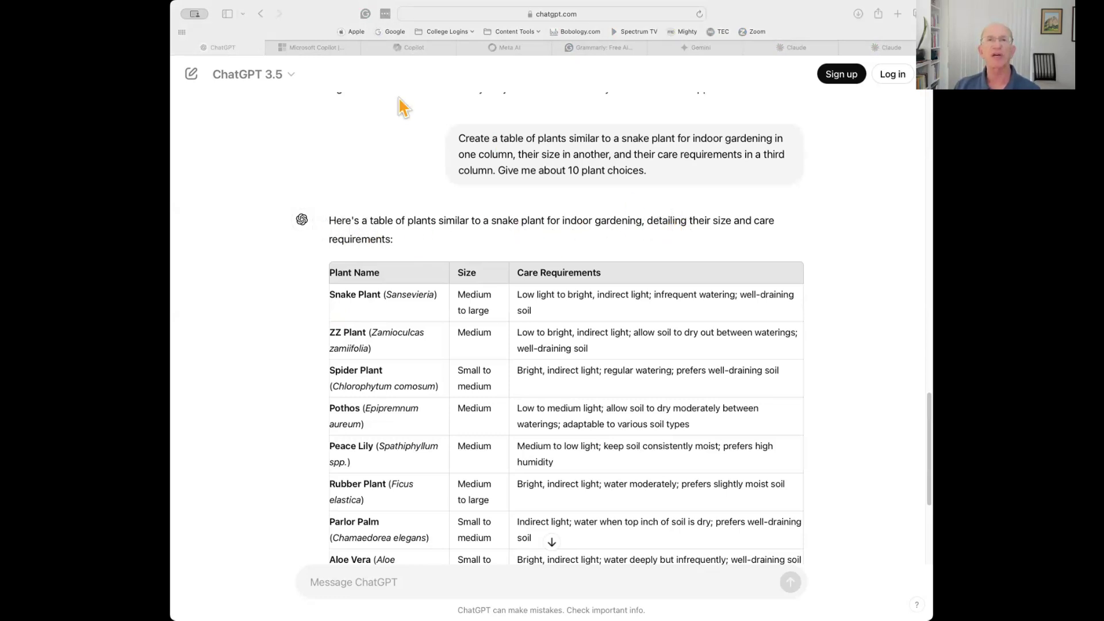
# Return to Gemini, close the Share menu, and paste the friendly thank-you letter prompt for a rejected applicant.
pyautogui.click(321, 79)
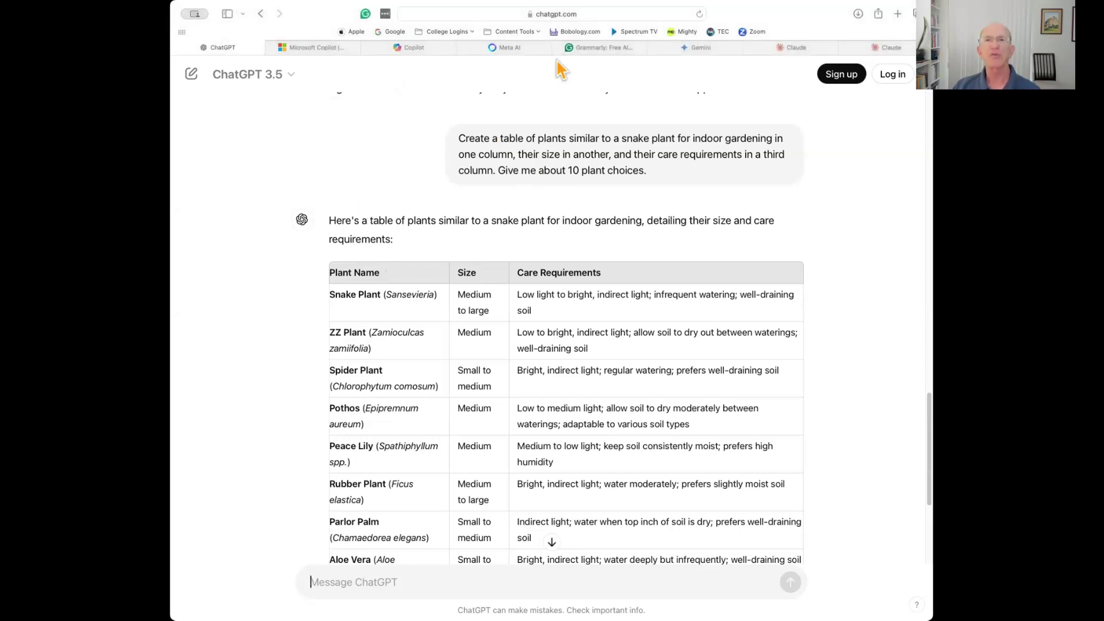
pyautogui.click(694, 48)
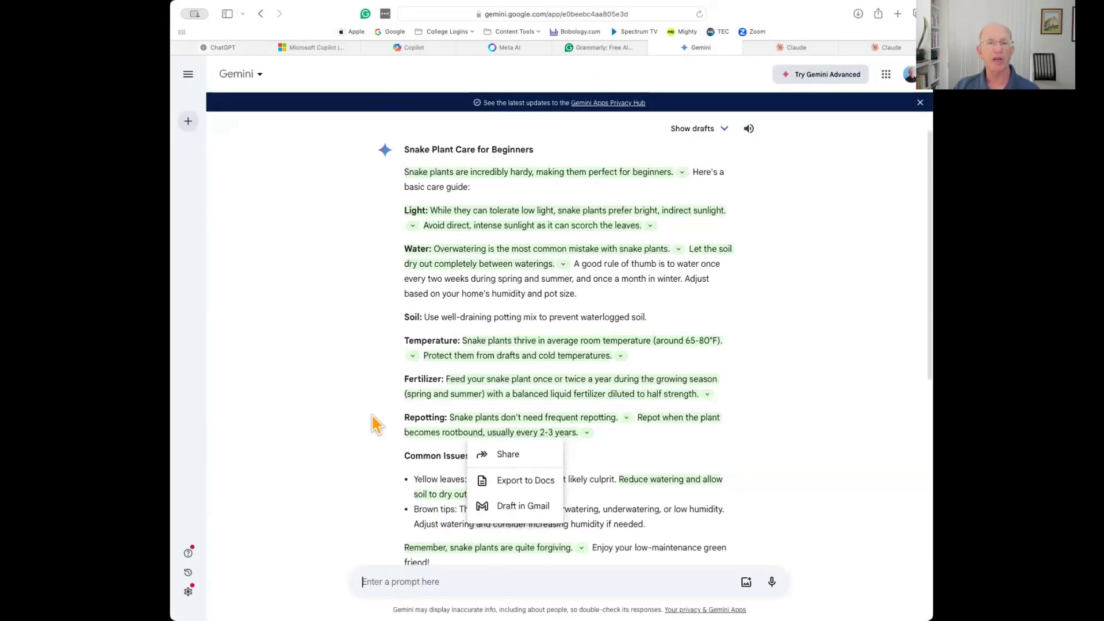
pyautogui.click(190, 130)
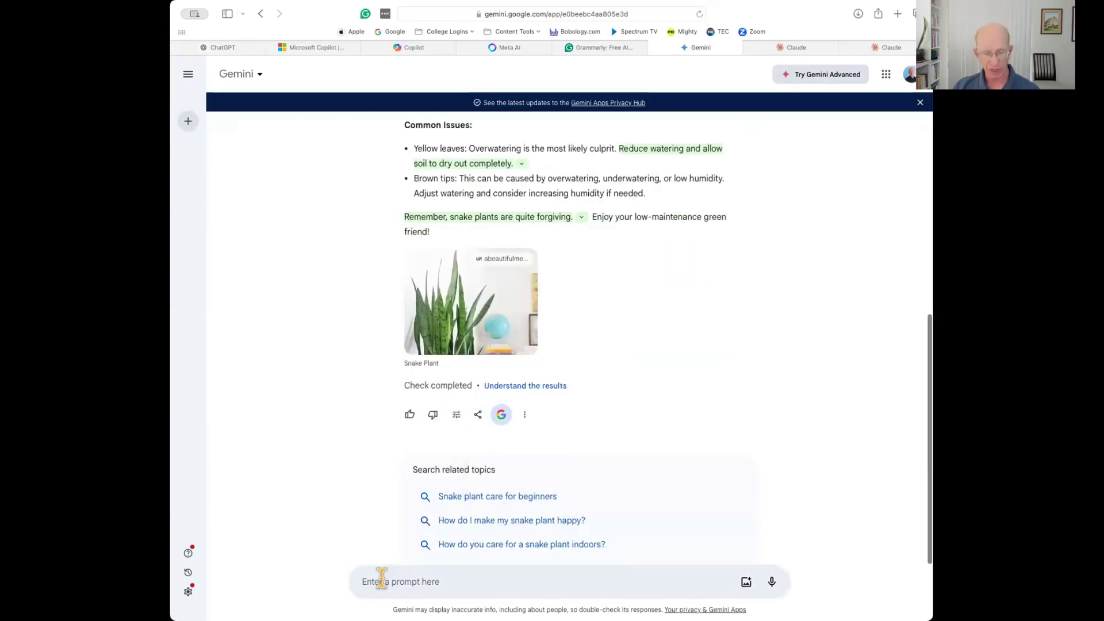
pyautogui.write('Write a thank you letter to someone who applied for a job but we chose not to offer it to them in a friendly tone.')
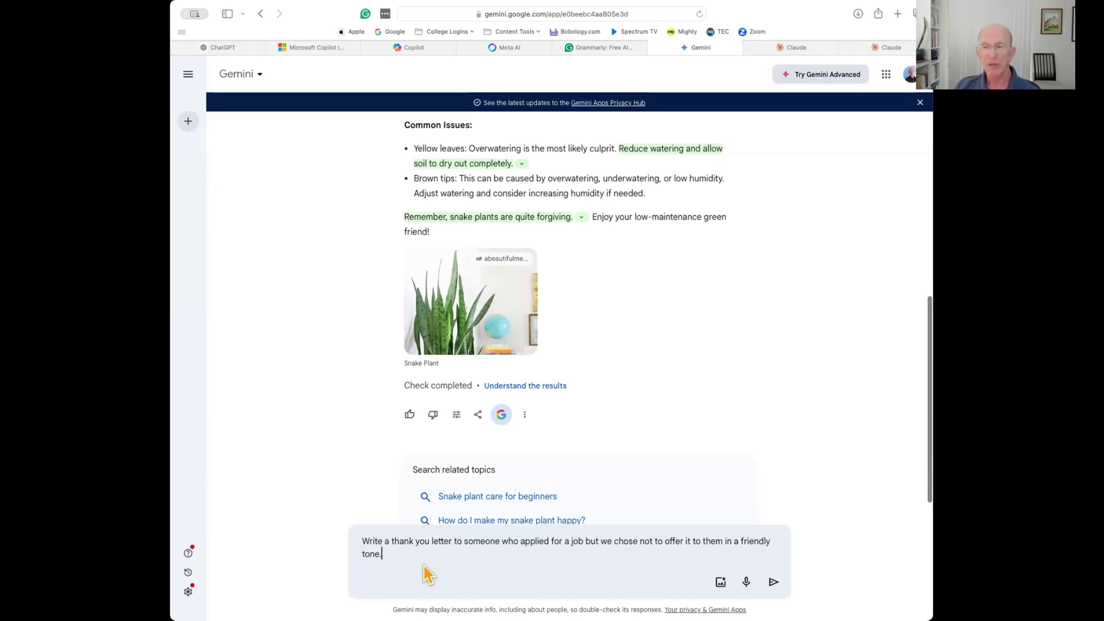
# Send Gemini the friendly thank-you letter declining a job applicant, then move to the Claude chat.
pyautogui.click(774, 584)
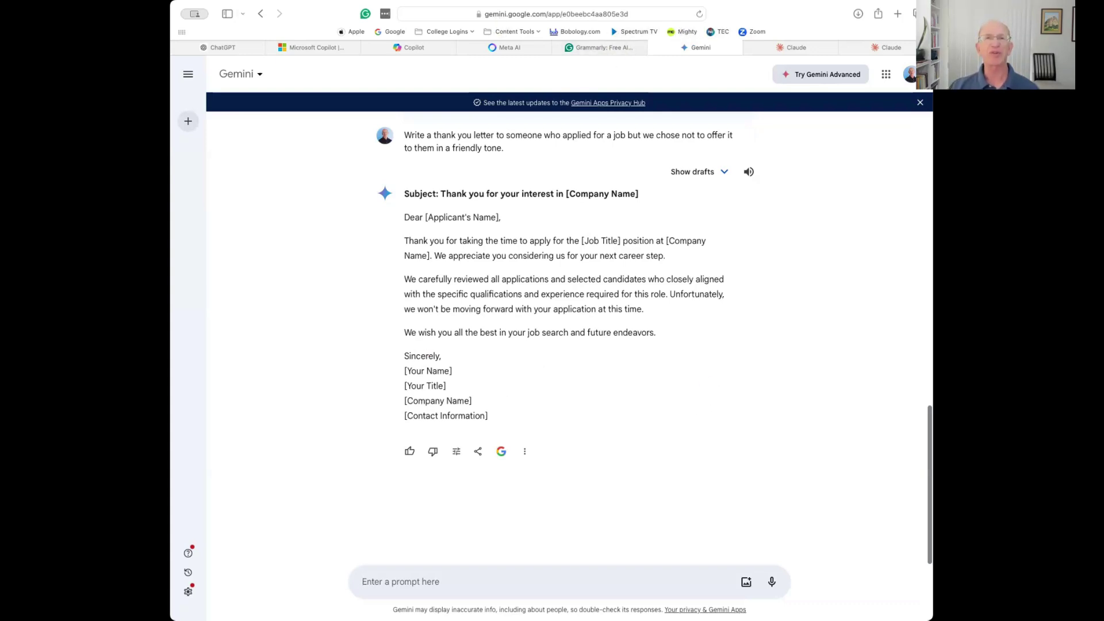
pyautogui.hotkey('ctrl', 'Tab')
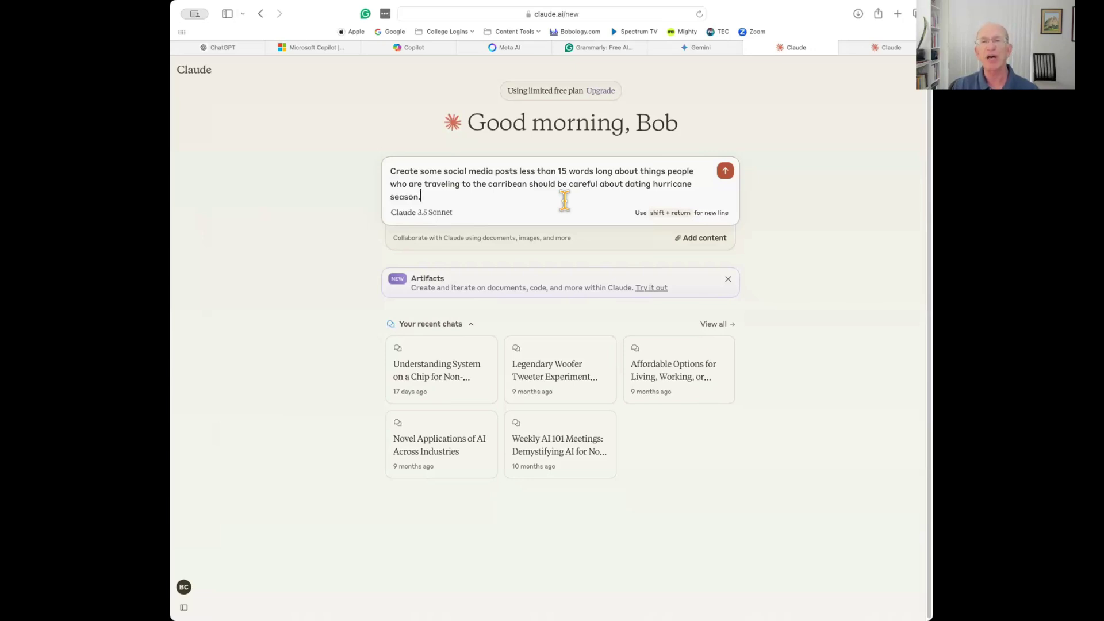
# Replace 'dating' with 'watching for in', send the hurricane-season prompt, and begin a follow-up request.
pyautogui.doubleClick(638, 184)
pyautogui.write('watching for in')
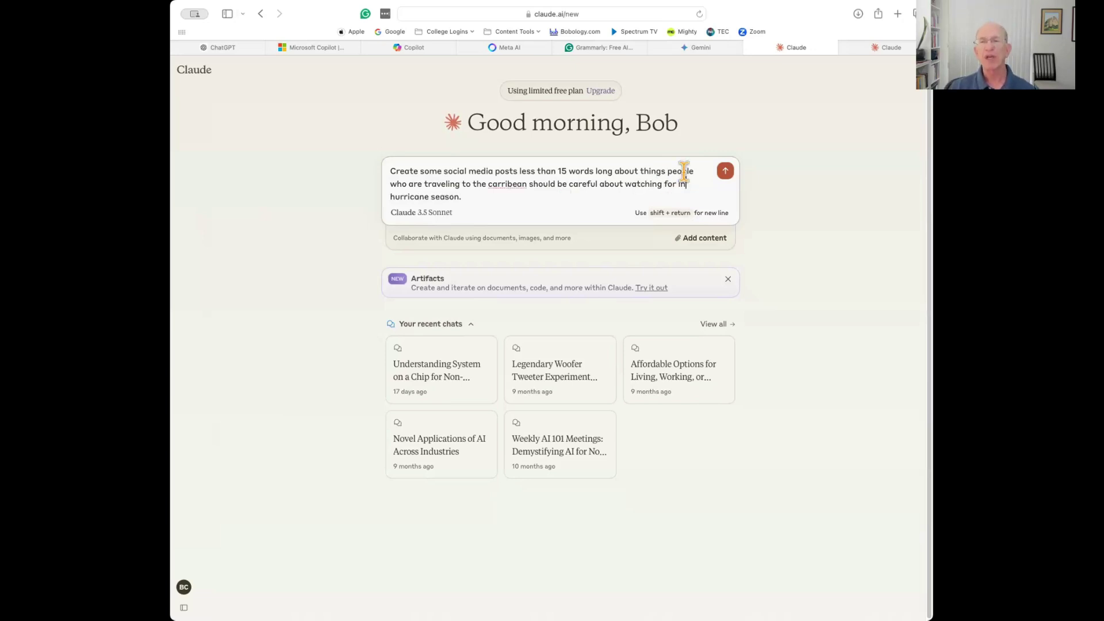
pyautogui.click(725, 173)
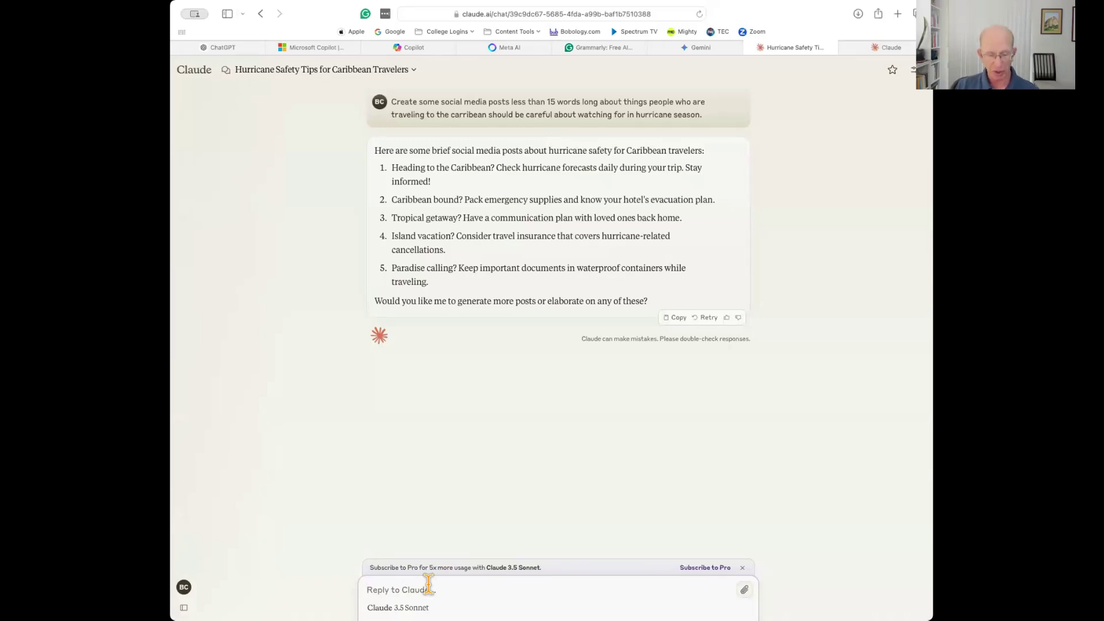
pyautogui.write('write a')
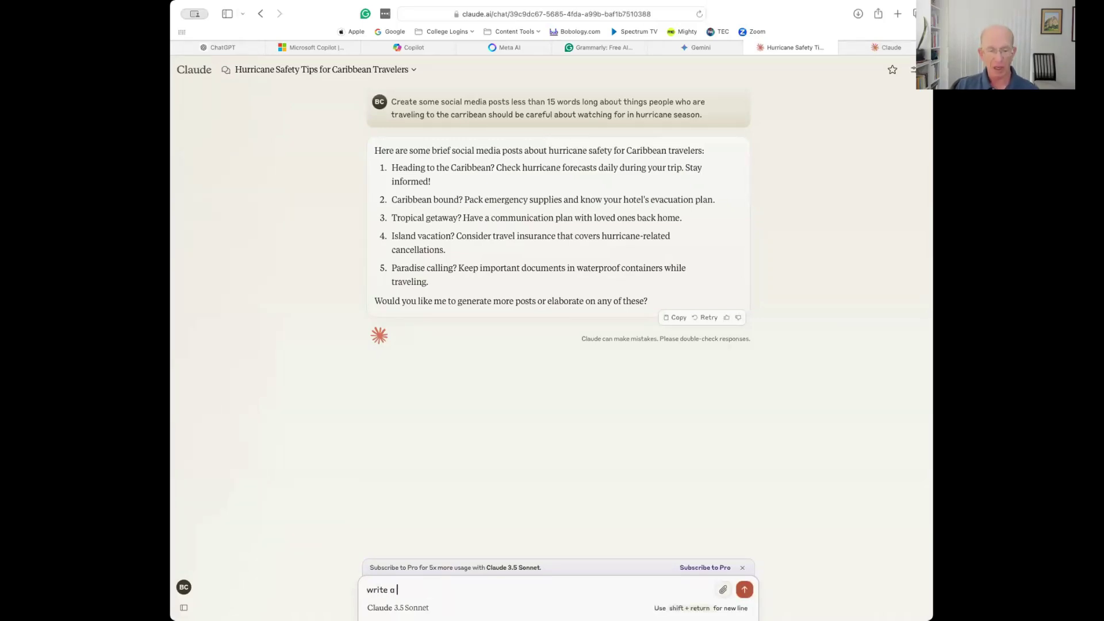
pyautogui.write(' 100 word article about point number 2')
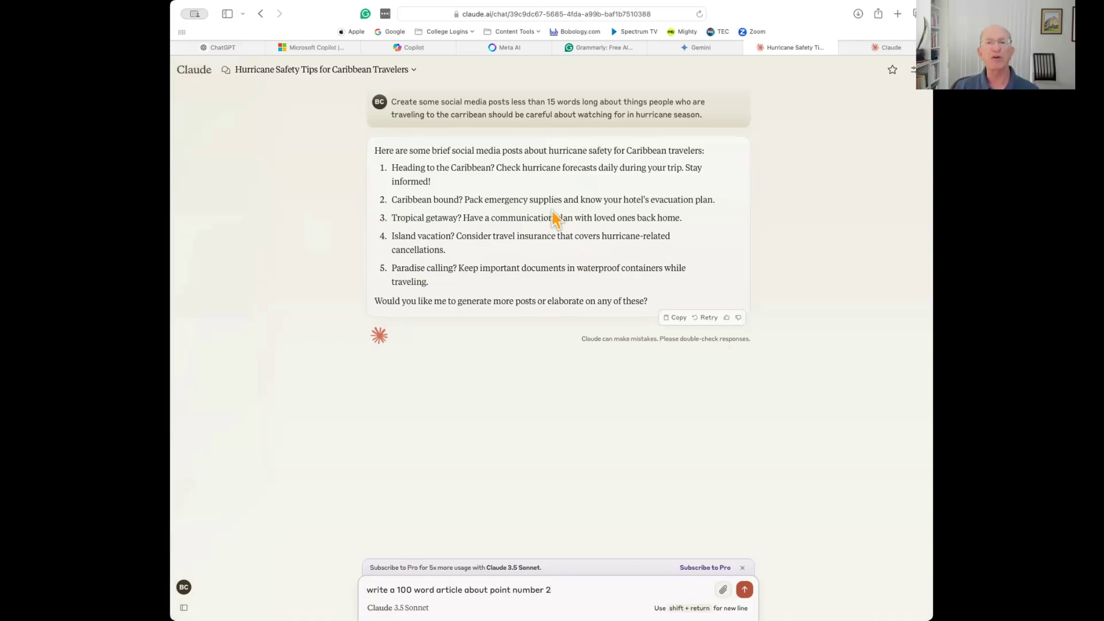
# Ask Claude to write a 100-word article about point number 2.
pyautogui.press('Return')
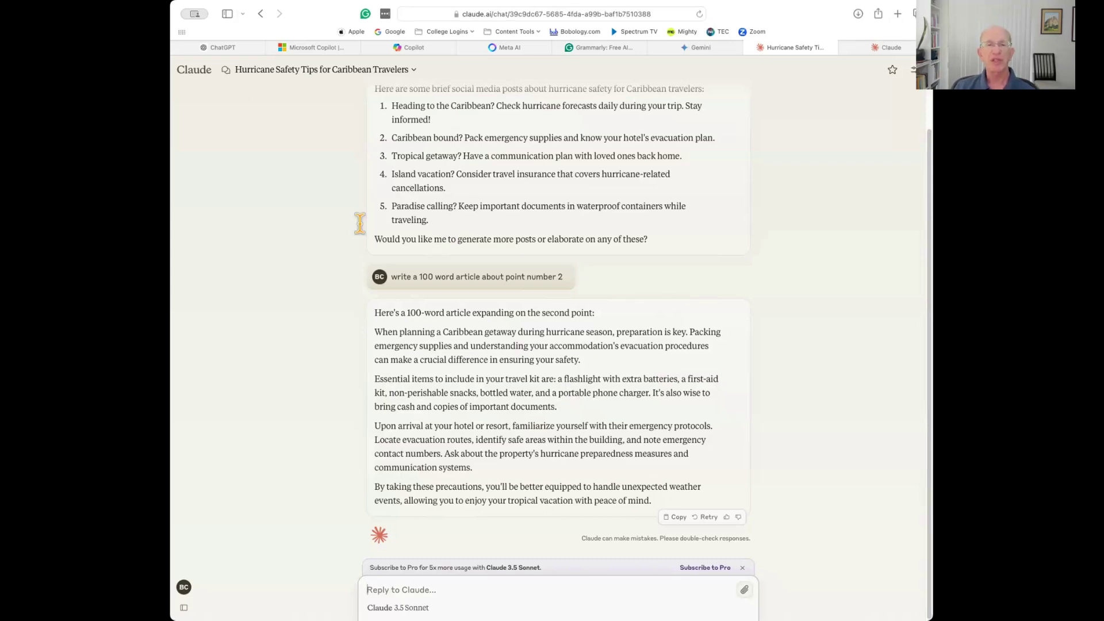
# Start a fresh ChatGPT conversation, dismissing the new-chat confirmation.
pyautogui.click(222, 48)
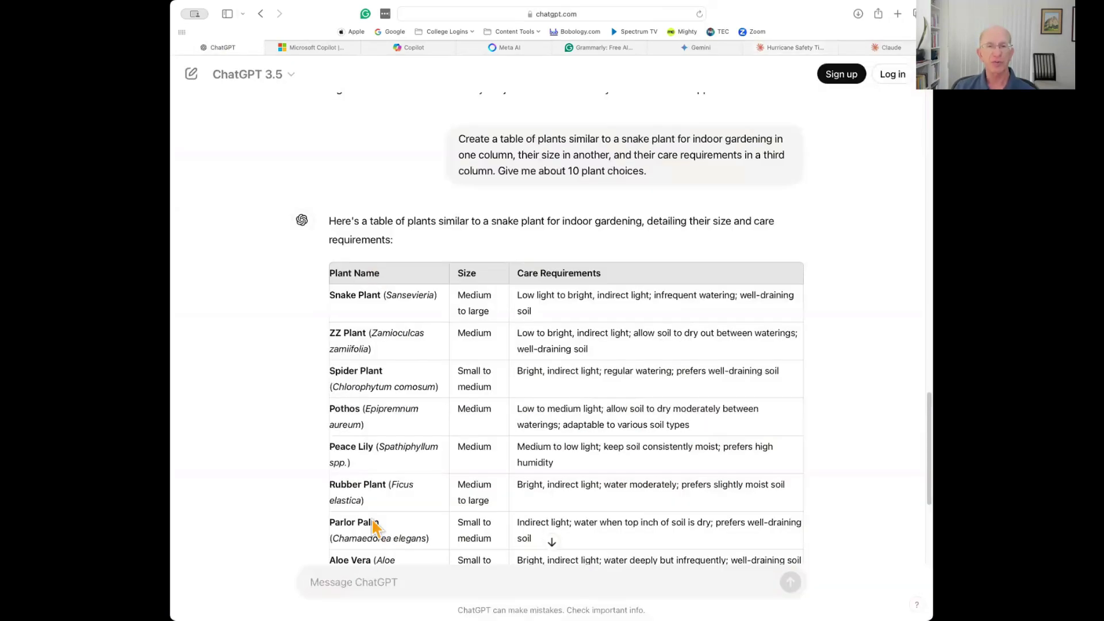
pyautogui.click(192, 75)
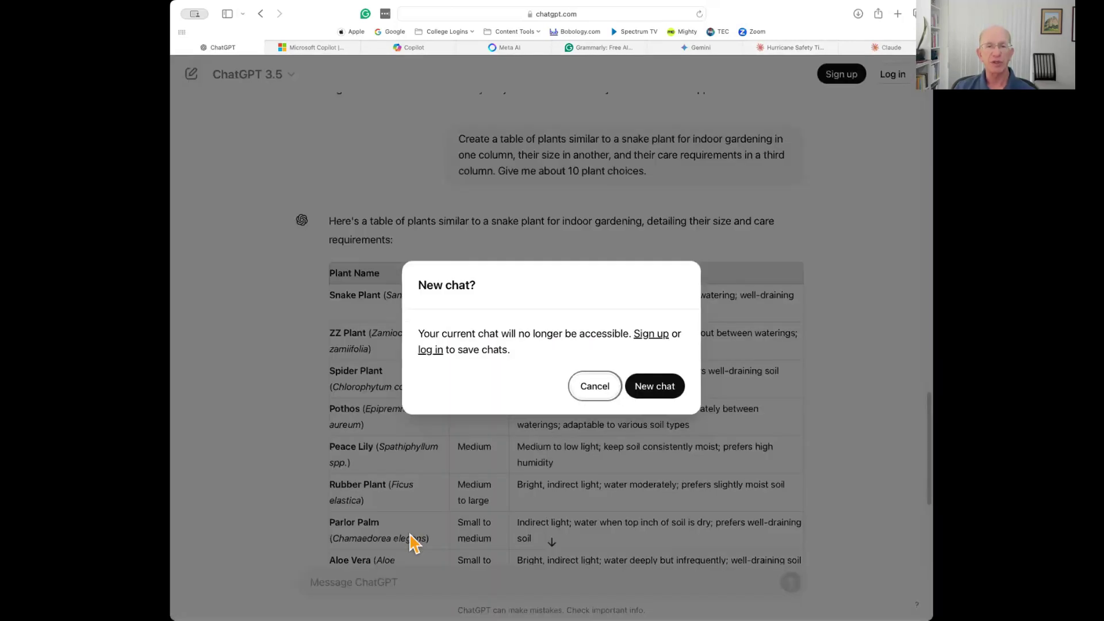
pyautogui.click(653, 390)
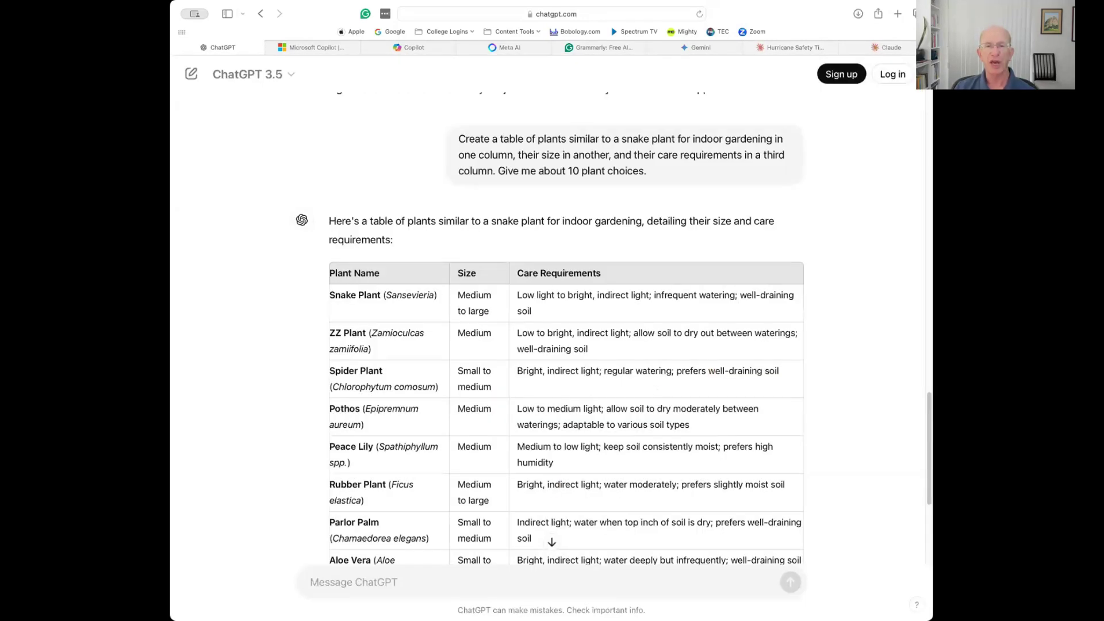
pyautogui.click(364, 581)
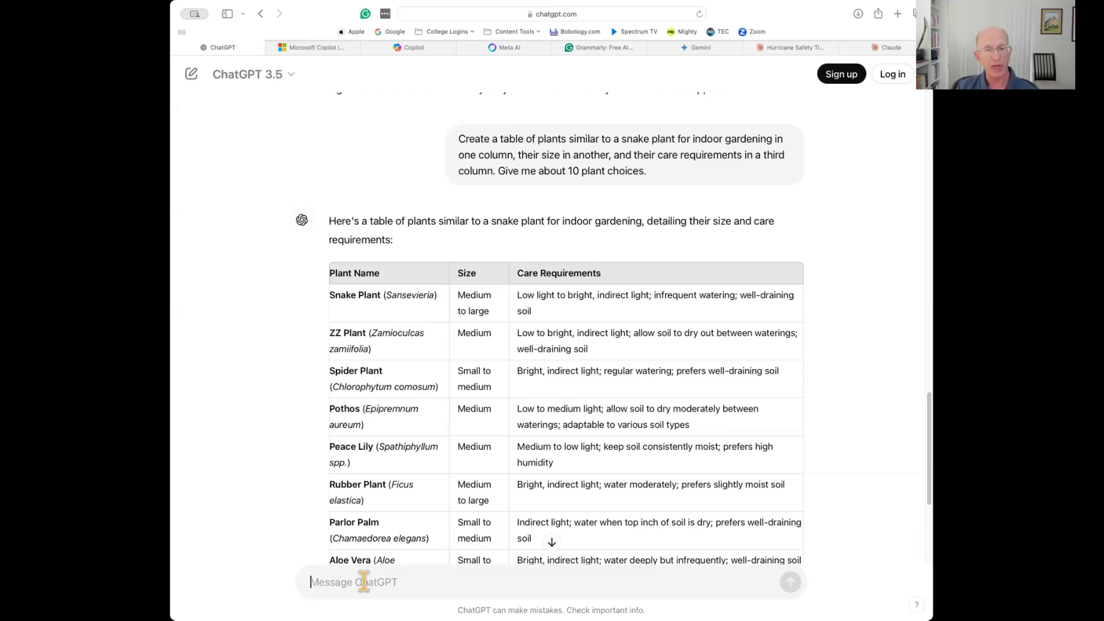
# Ask ChatGPT to 'write a story about a butterfly'.
pyautogui.write('write a ')
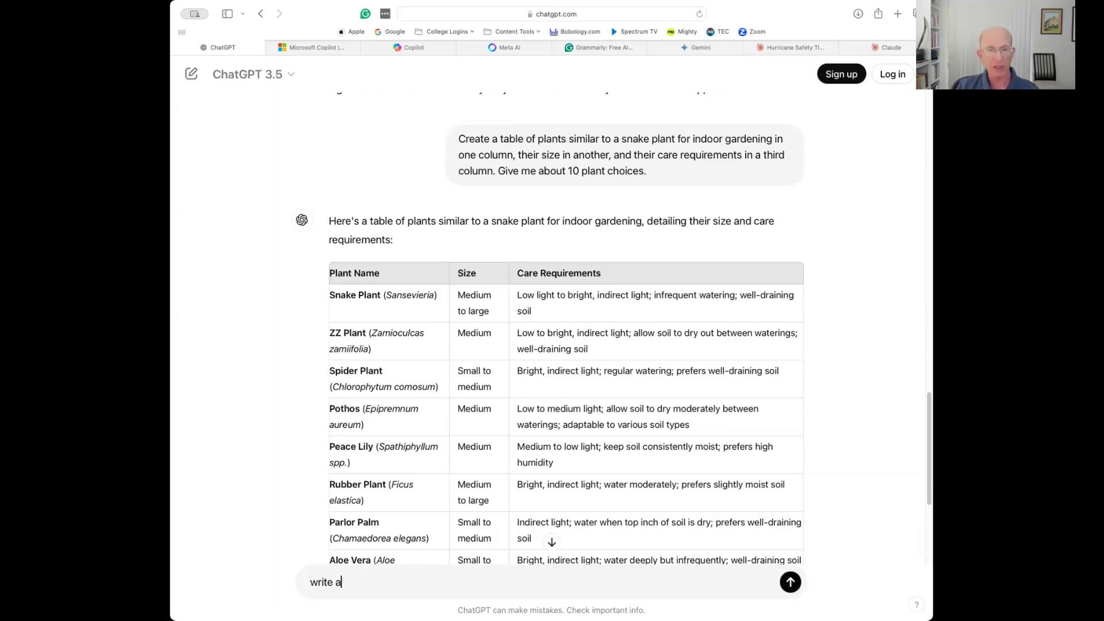
pyautogui.write('story about ')
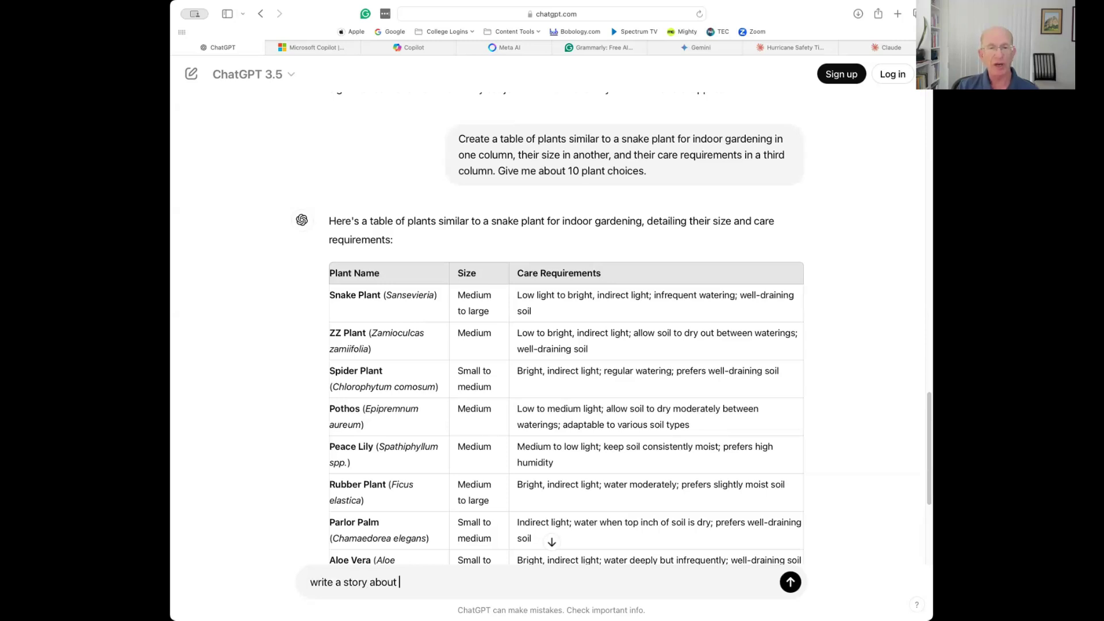
pyautogui.write('a butterful')
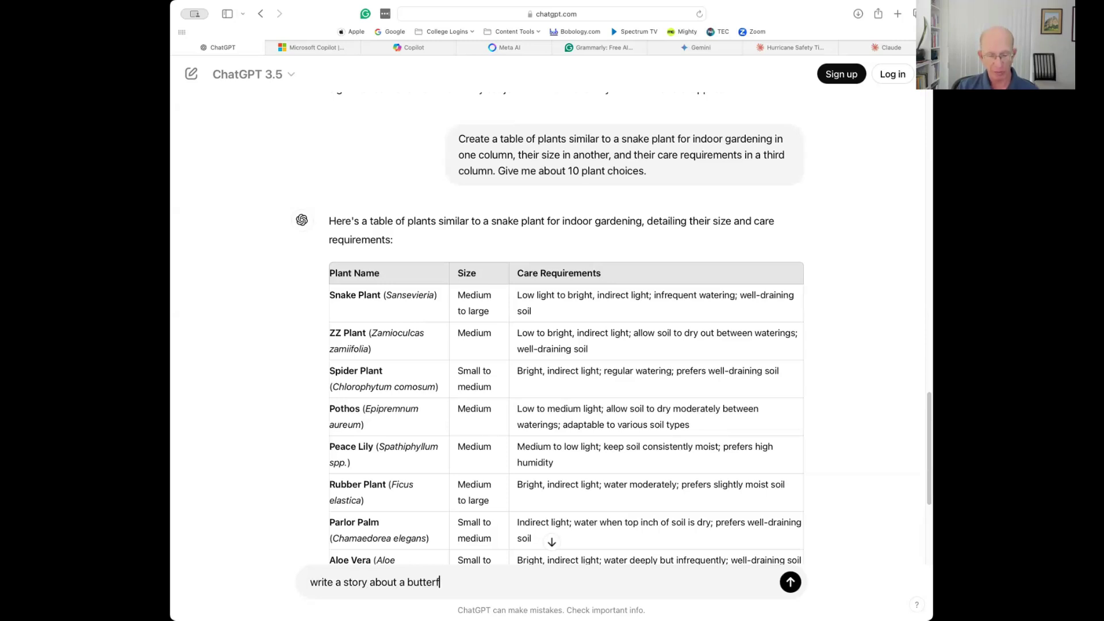
pyautogui.press('BackSpace')
pyautogui.press('BackSpace')
pyautogui.write('ly')
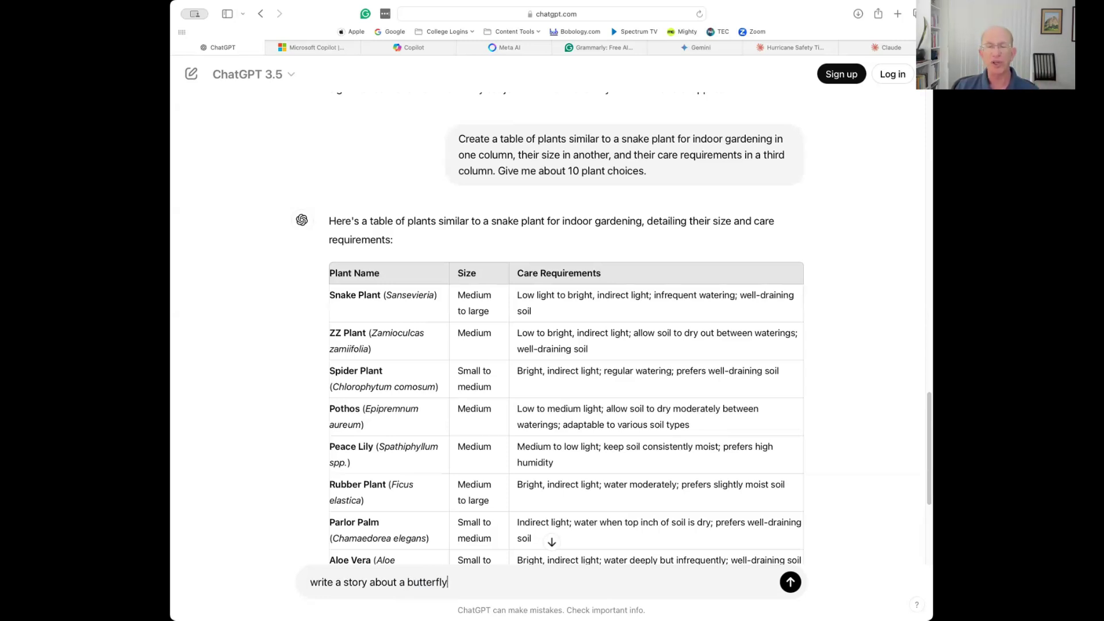
pyautogui.press('Return')
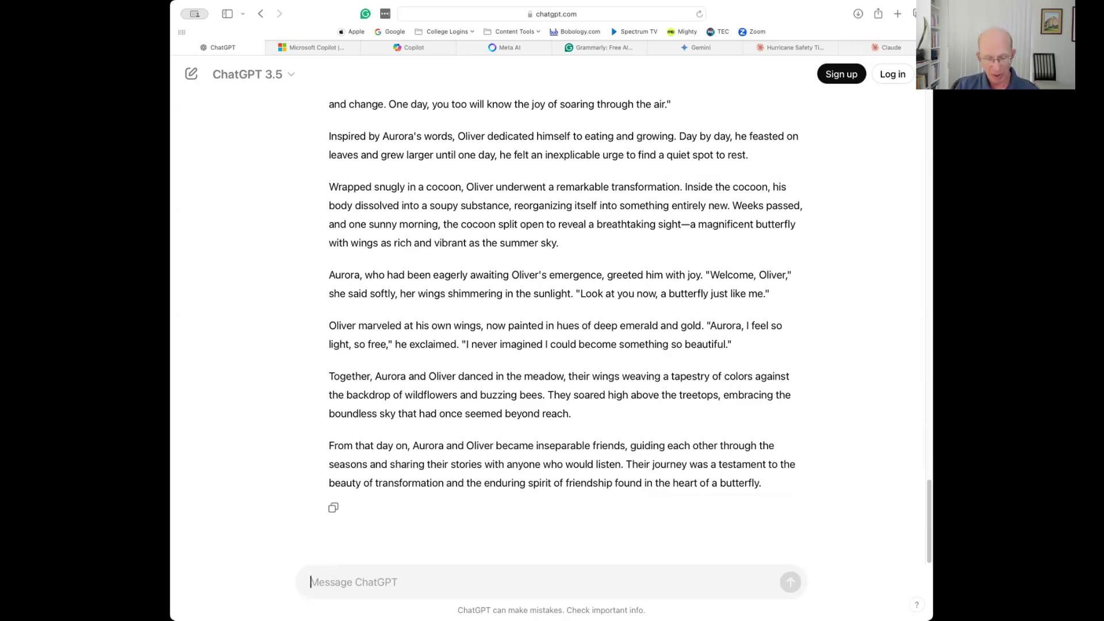
# Ask ChatGPT to 'make aurora into a lion'.
pyautogui.write('make aur')
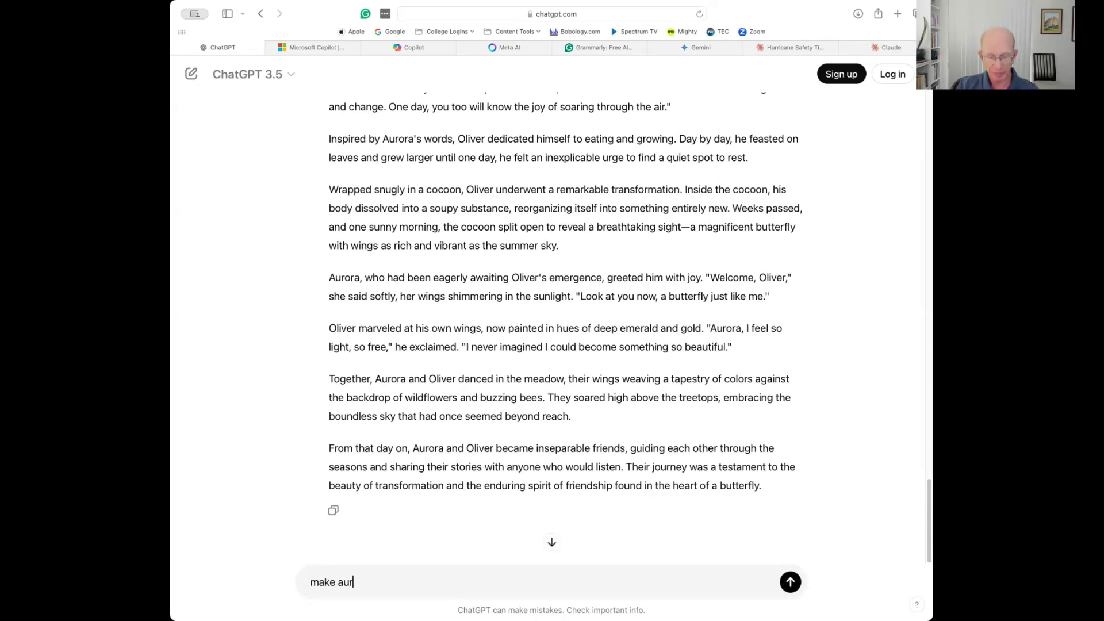
pyautogui.write('ora into a lion')
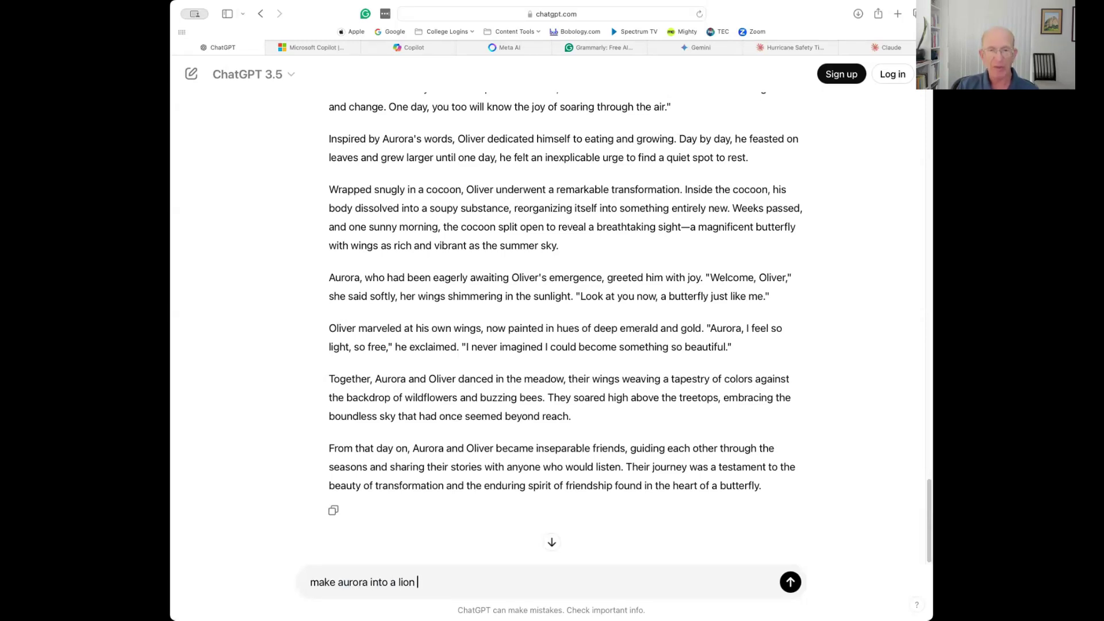
pyautogui.press('Return')
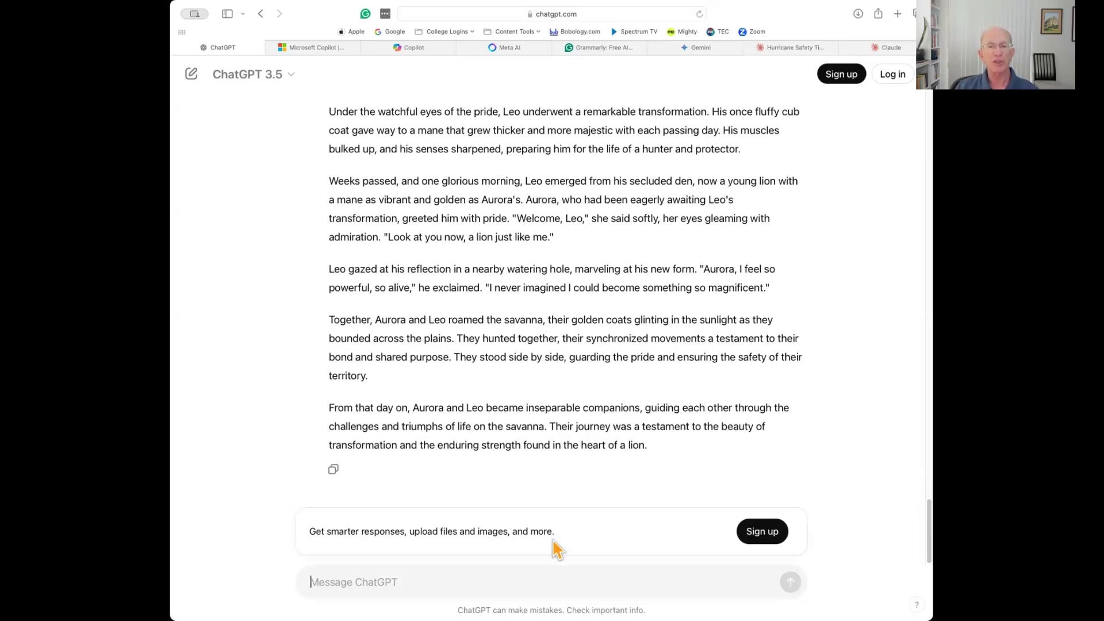
# In a new Gemini chat, request a desert plants story for a 6-year-old.
pyautogui.click(699, 48)
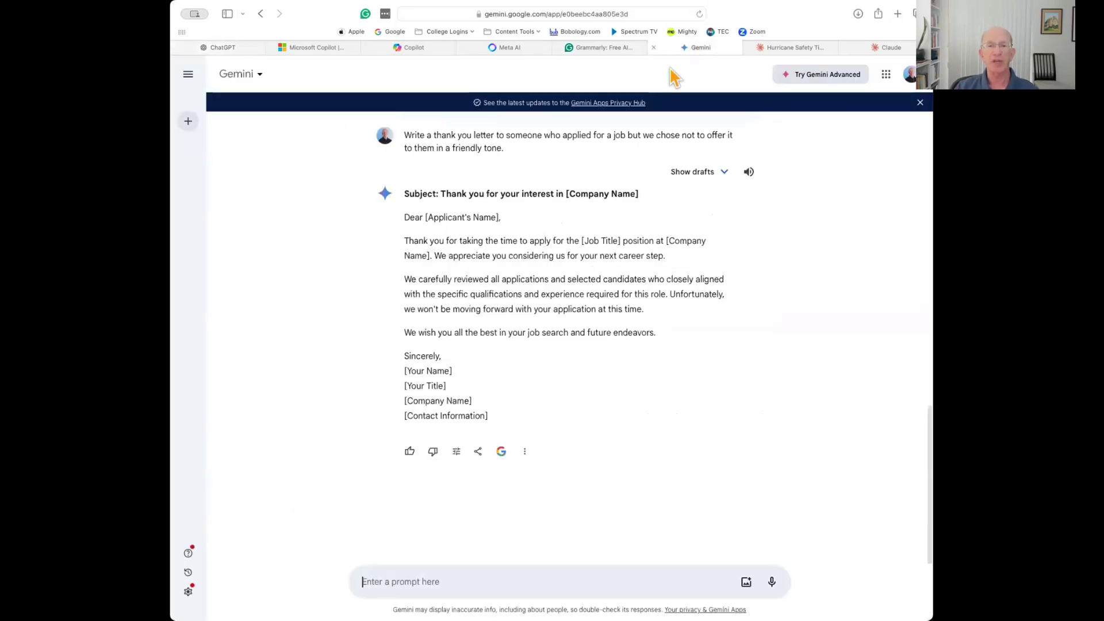
pyautogui.click(188, 122)
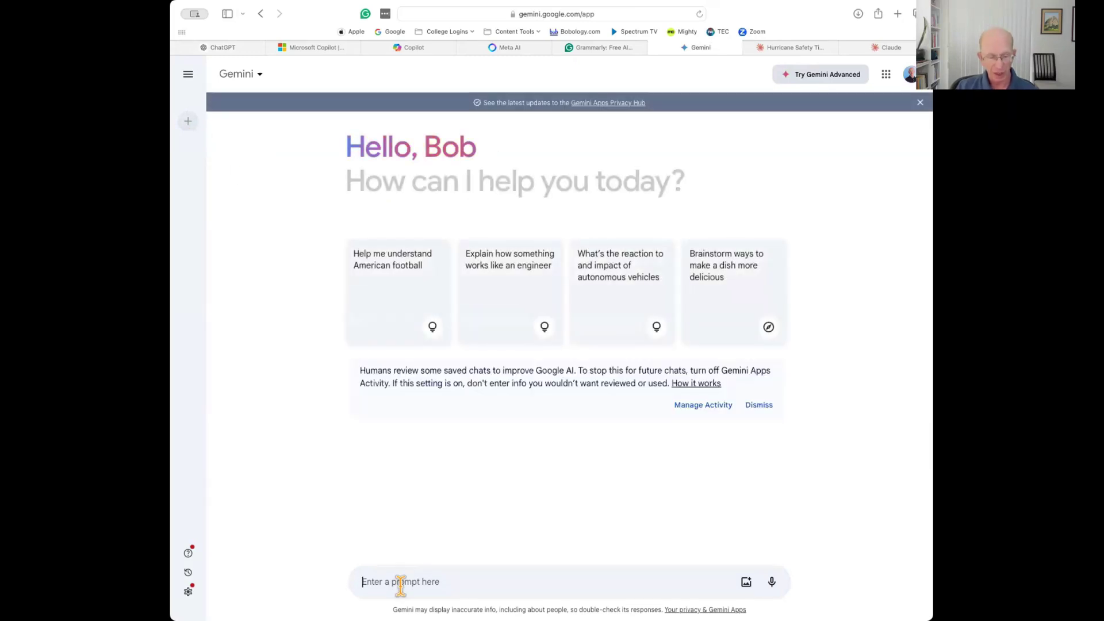
pyautogui.write('write a story for a 6 year old')
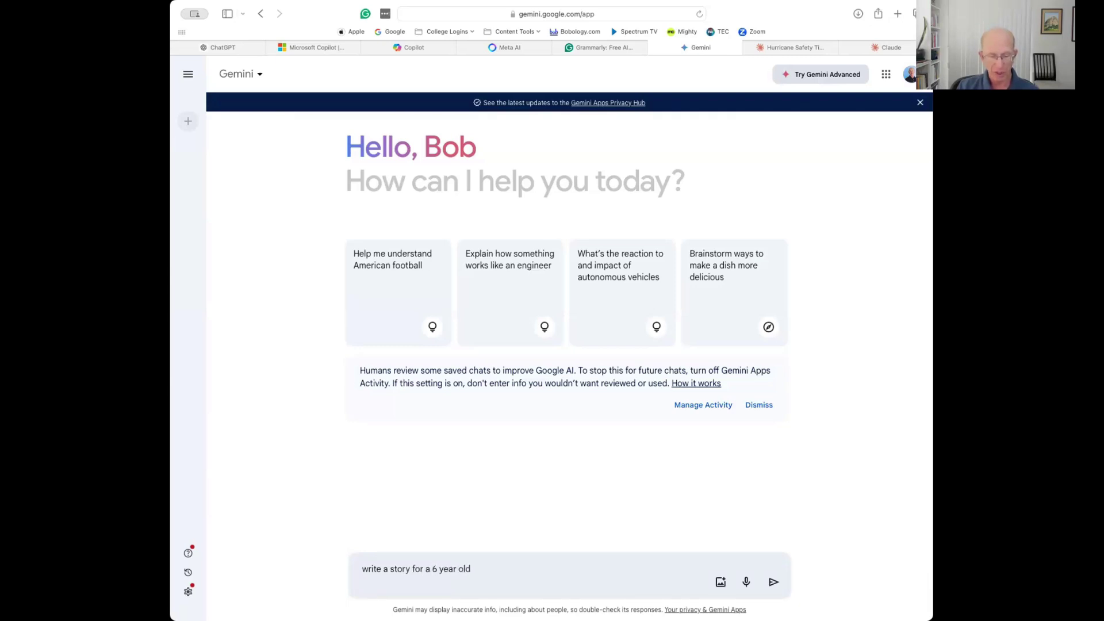
pyautogui.write('t h')
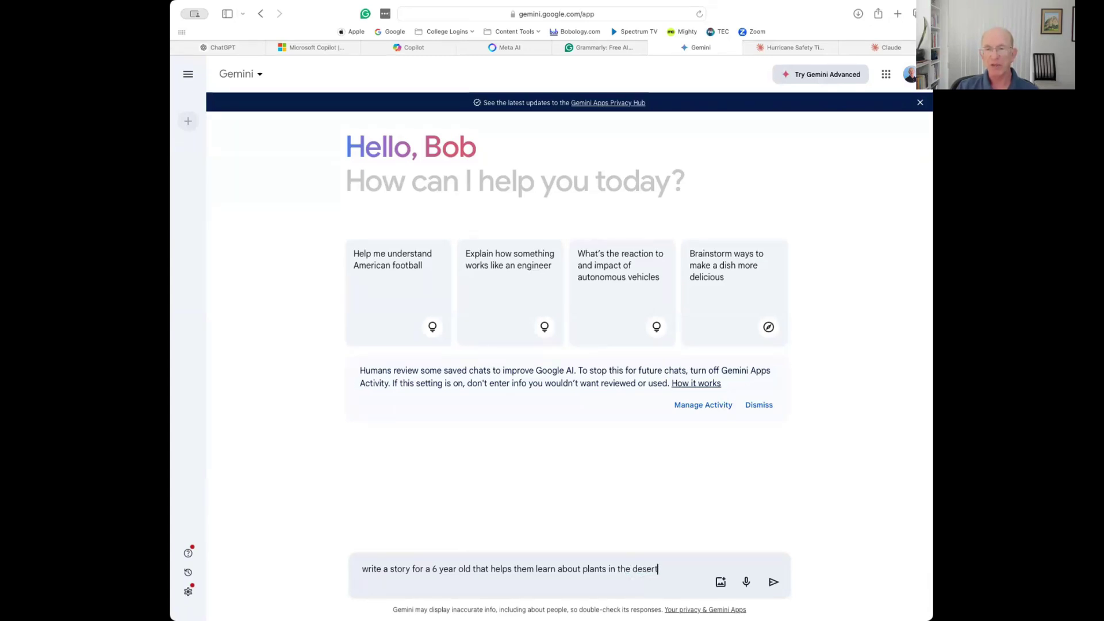
pyautogui.press('Return')
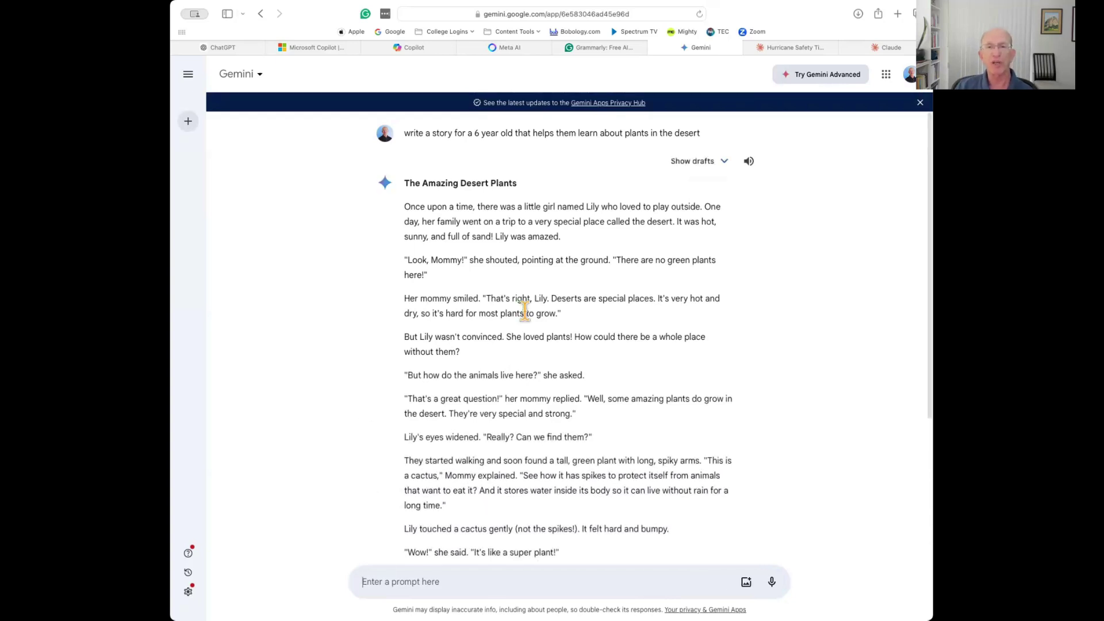
# Rate the story thumbs-up with 'Easy to understand' as the reason.
pyautogui.scroll(-5, 607, 329)
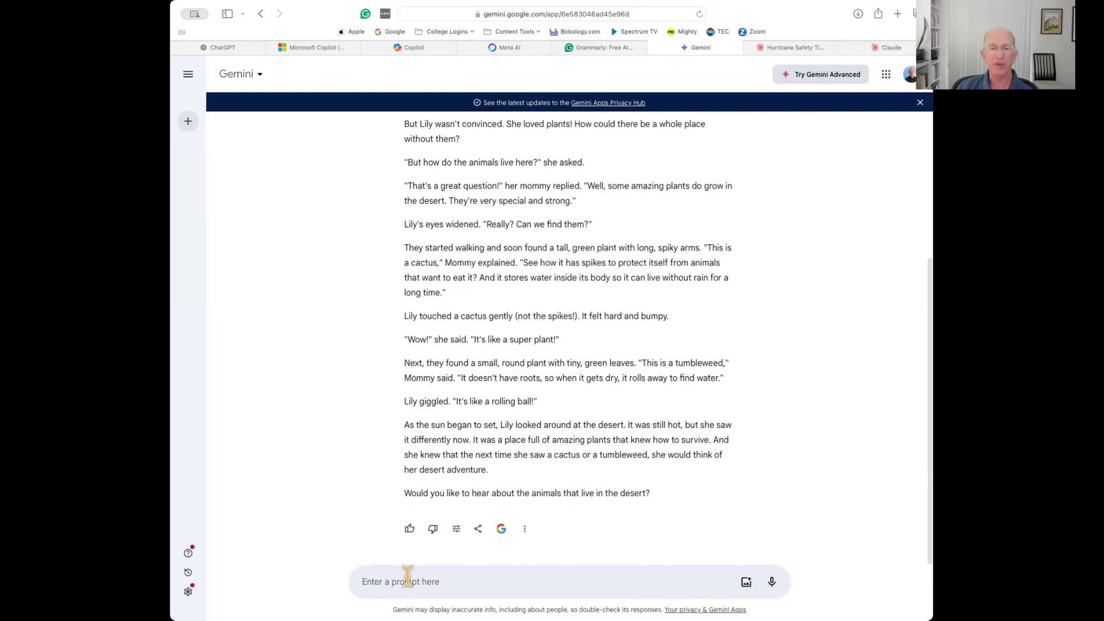
pyautogui.click(410, 528)
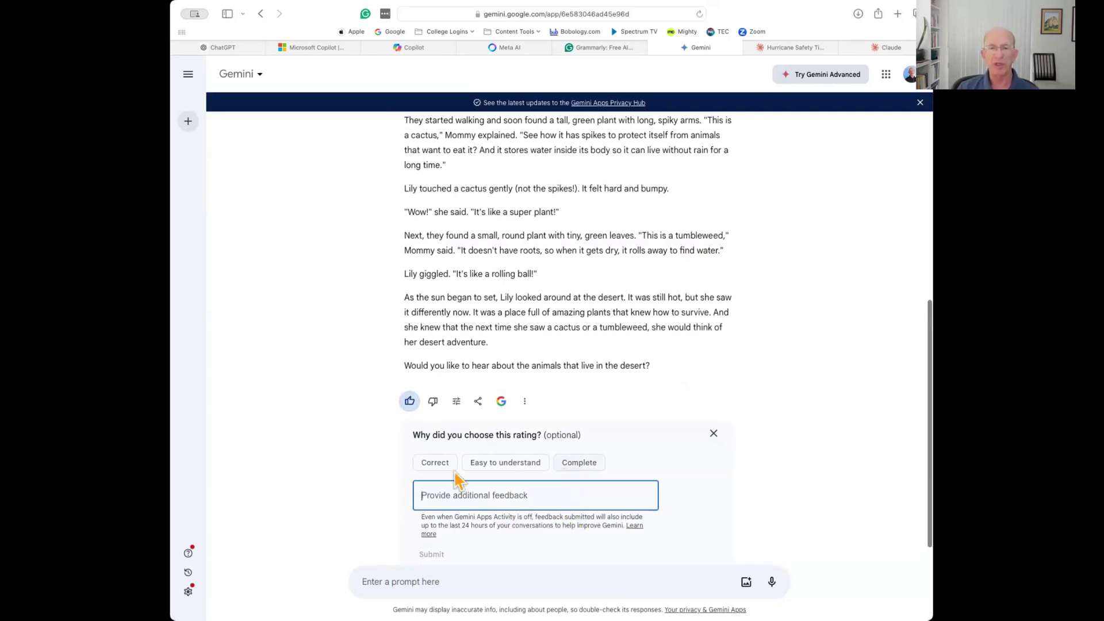
pyautogui.click(489, 466)
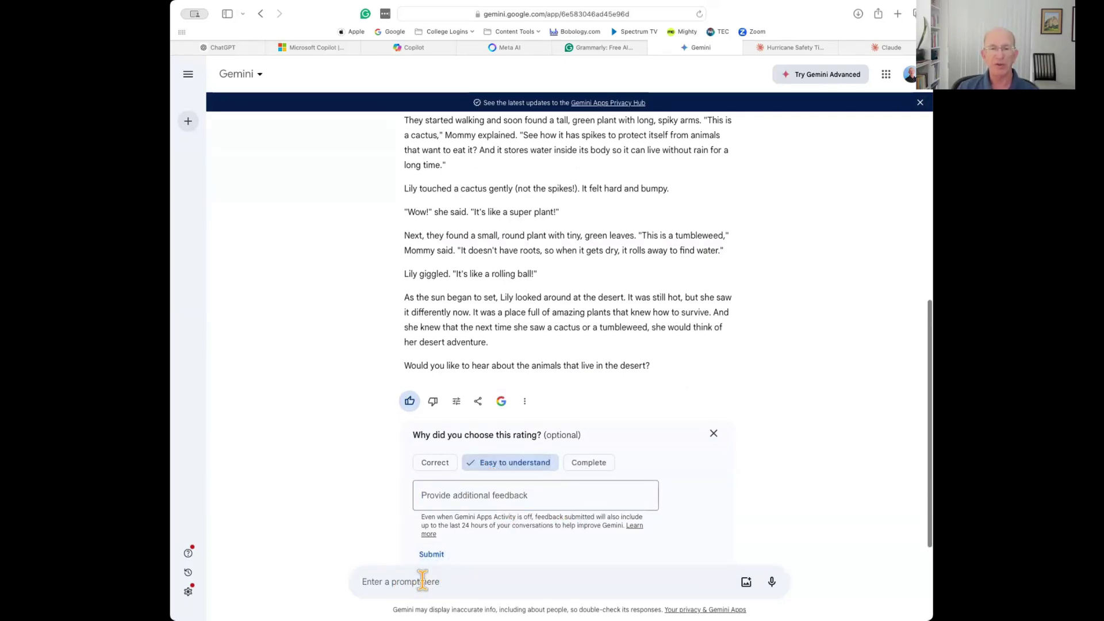
# Submit the rating feedback and ask Gemini 'yes write a story about animals'.
pyautogui.click(430, 555)
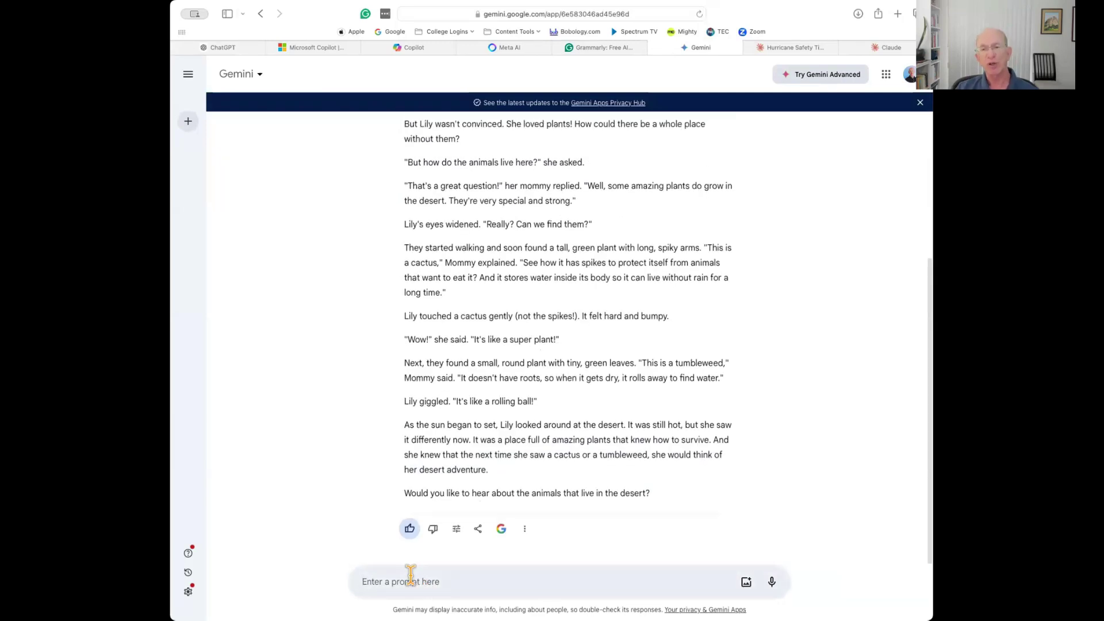
pyautogui.write('yes write a story about')
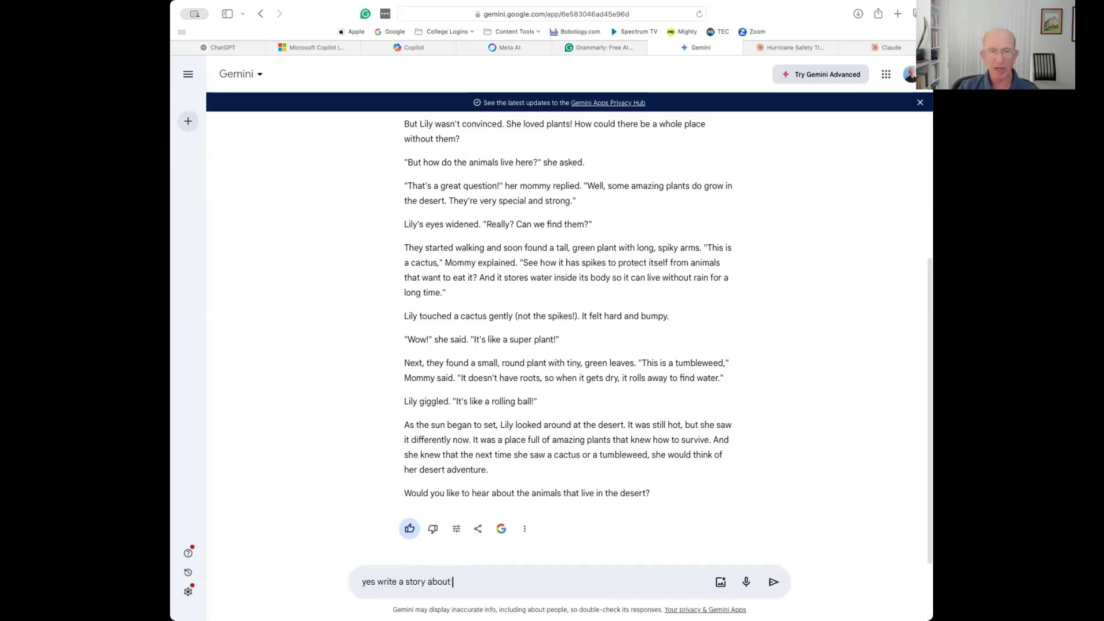
pyautogui.write(' animals')
pyautogui.press('Return')
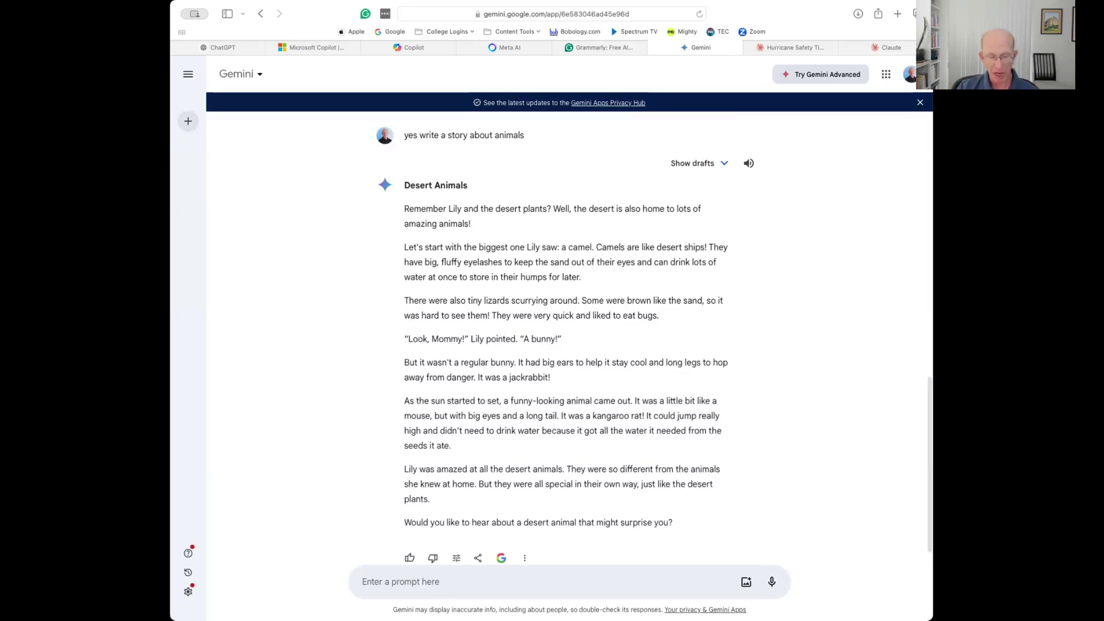
# Ask Gemini to rewrite it for an adult as though written by Charles Dickens.
pyautogui.write('wr')
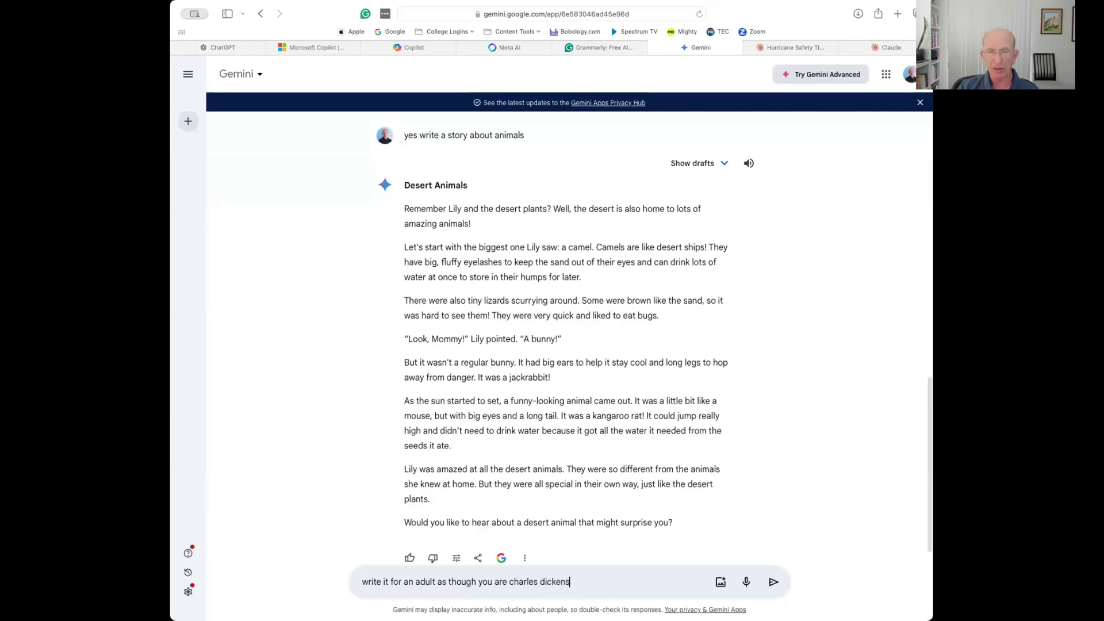
pyautogui.press('Return')
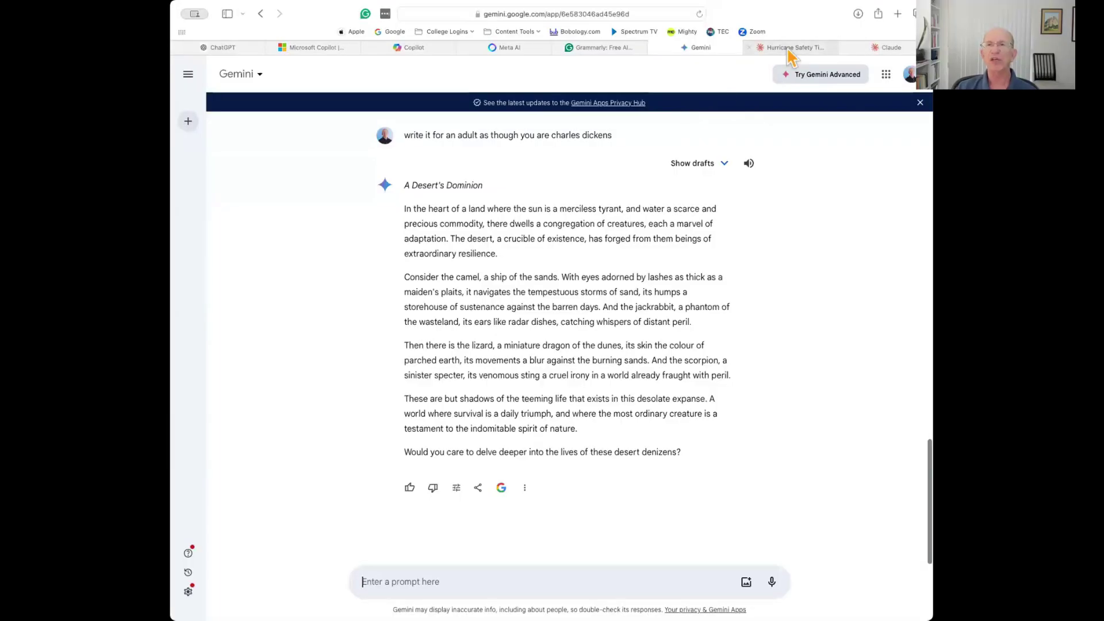
# Bring up the Grammarly website in the browser.
pyautogui.click(602, 48)
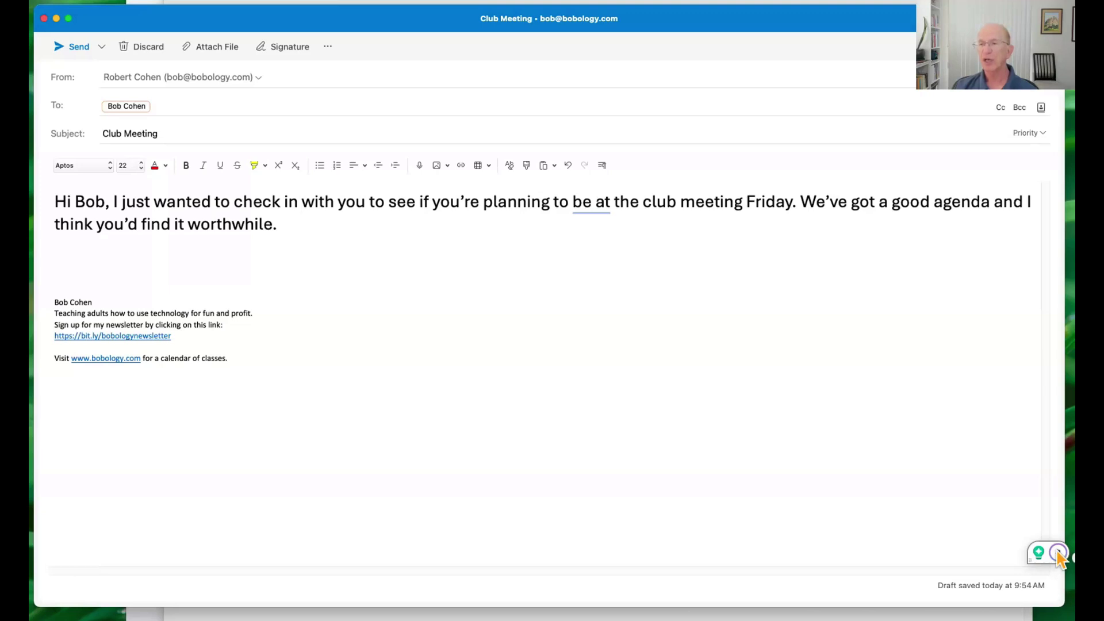
# Open Grammarly suggestions, restore the Club Meeting draft from full screen, and hide Safari.
pyautogui.click(1059, 553)
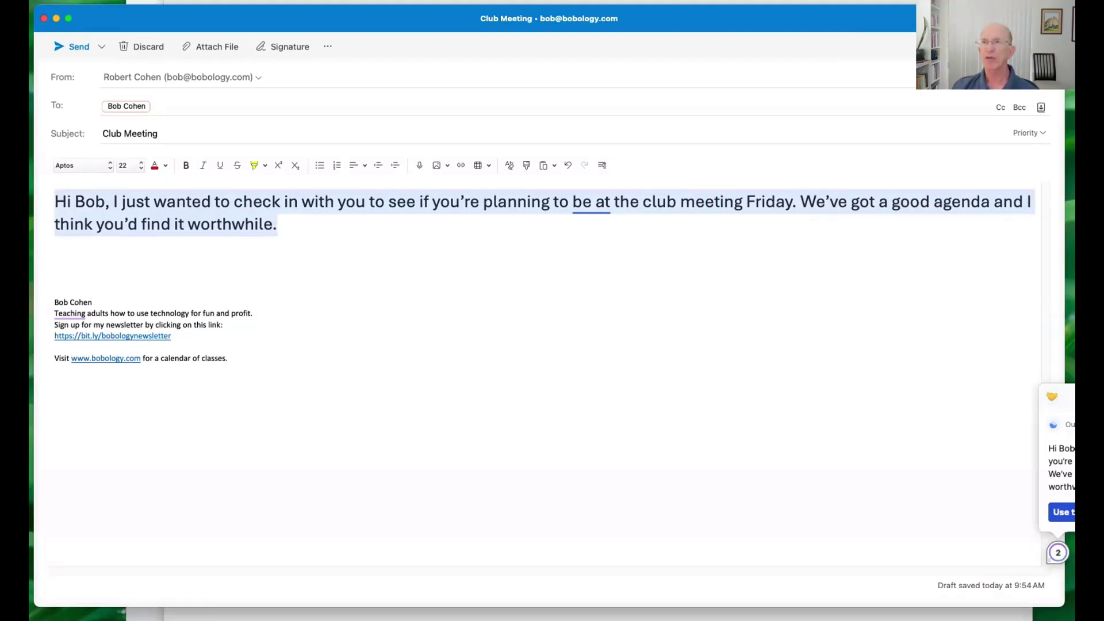
pyautogui.doubleClick(949, 18)
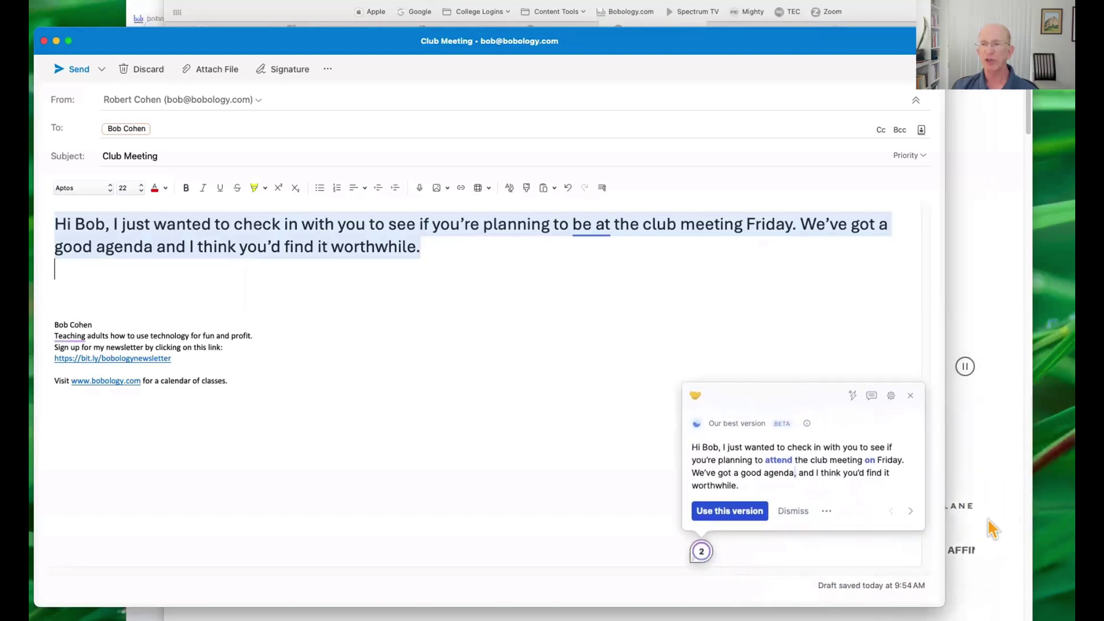
pyautogui.click(221, 12)
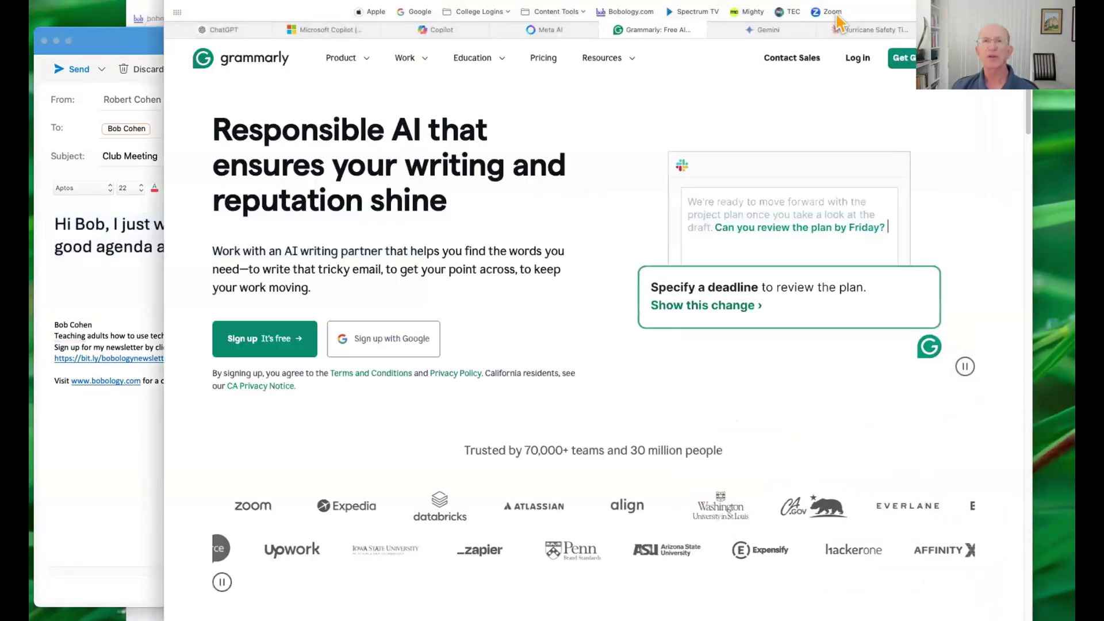
pyautogui.moveTo(221, 11); pyautogui.dragTo(215, 49)
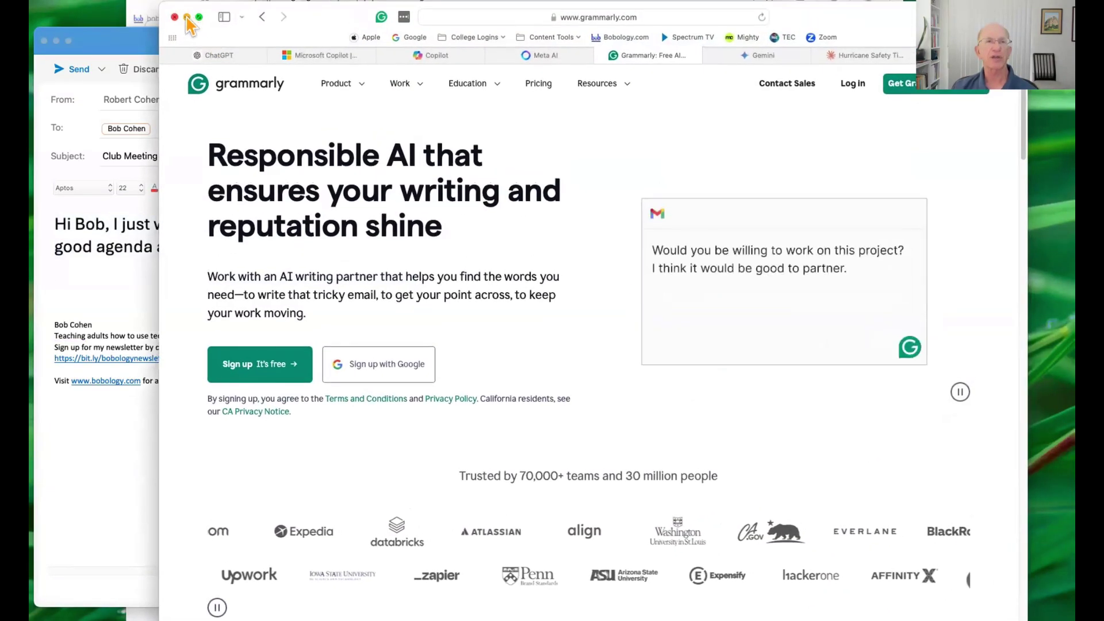
pyautogui.press('super+h')
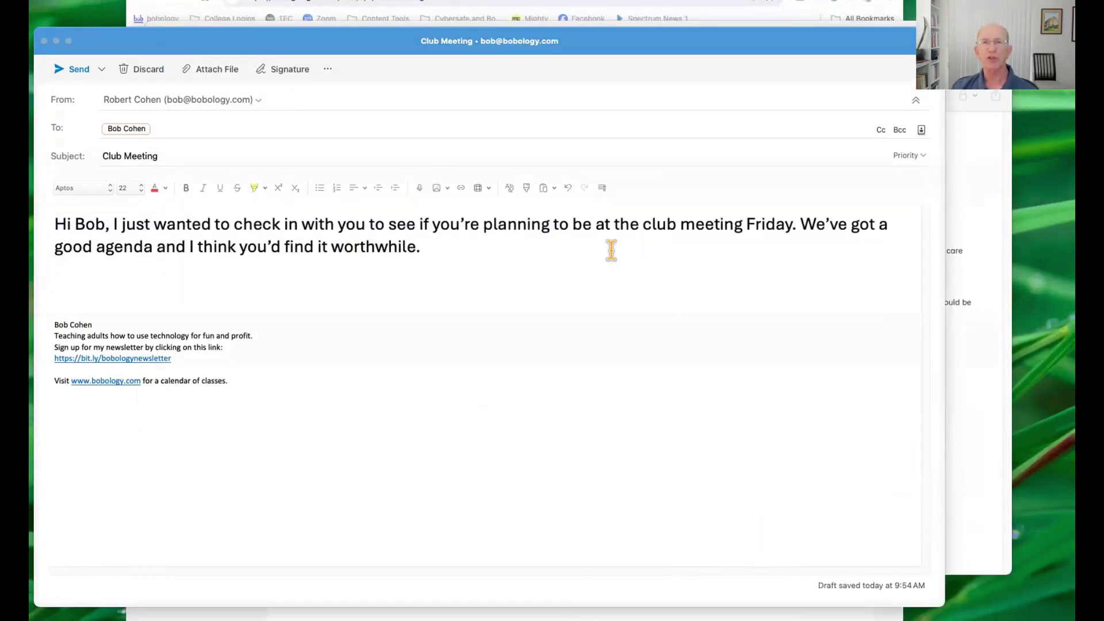
pyautogui.click(608, 246)
# Apply Grammarly's rewrite asking about attending Friday's club meeting, and dismiss the 'Teaching' suggestion.
pyautogui.moveTo(939, 551)
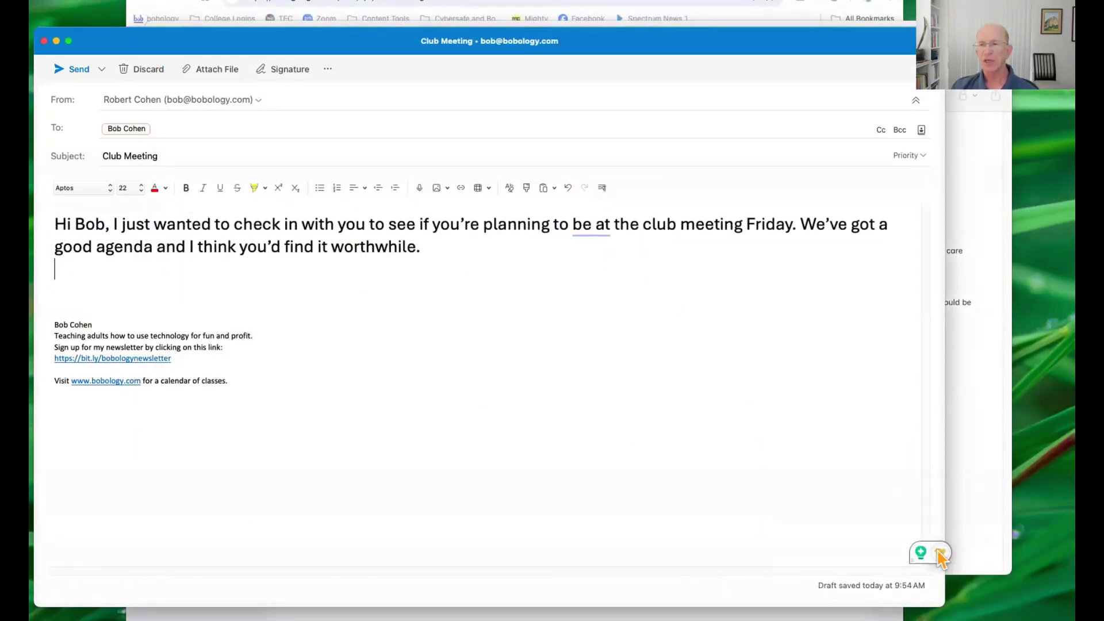
pyautogui.click(940, 553)
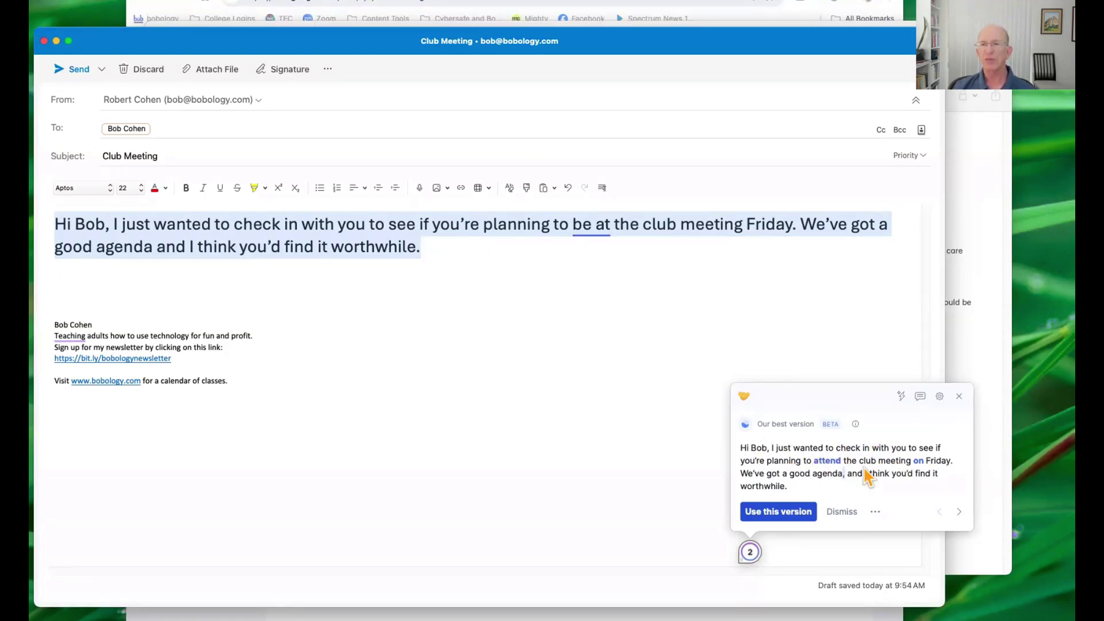
pyautogui.click(790, 514)
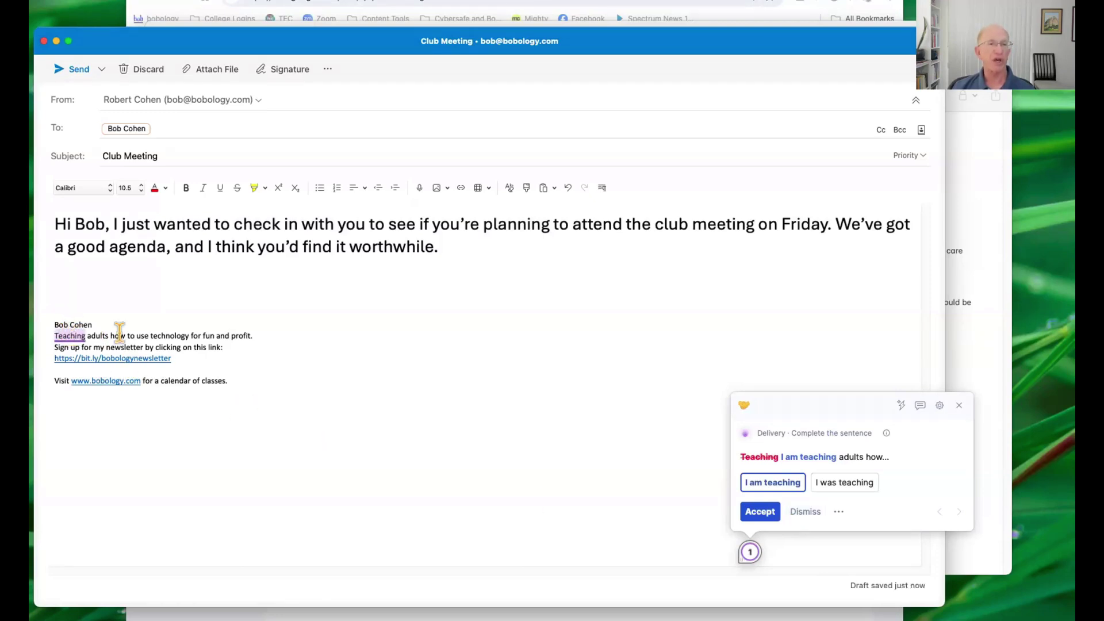
pyautogui.click(806, 514)
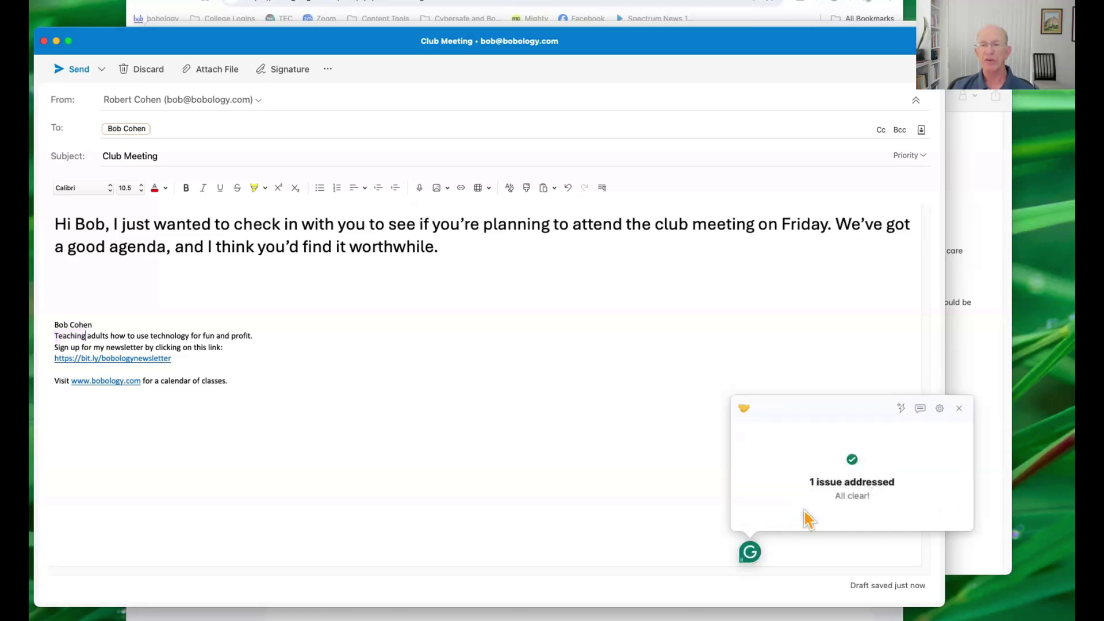
# Dismiss the all-clear card, then open the Grammarly assistant and move it left over the email.
pyautogui.click(959, 408)
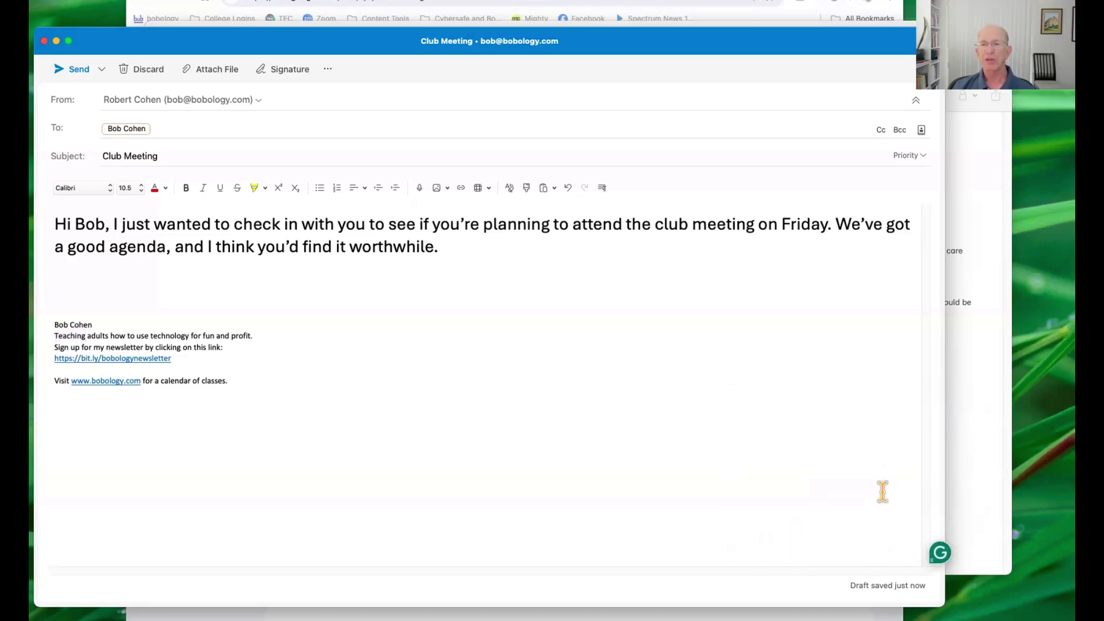
pyautogui.moveTo(935, 555)
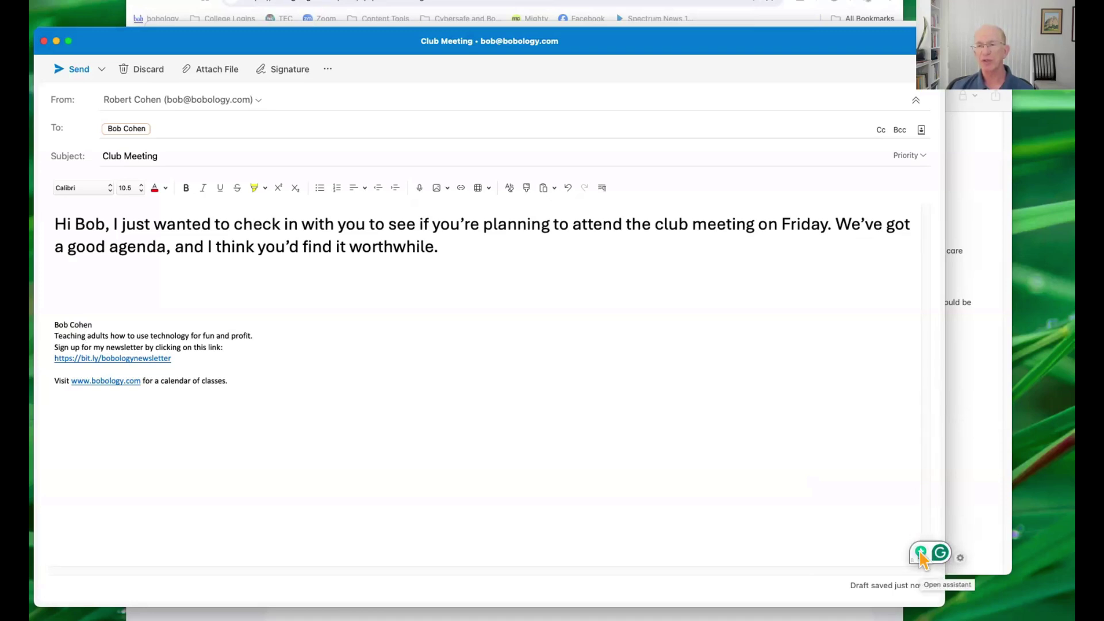
pyautogui.click(921, 556)
pyautogui.moveTo(997, 337); pyautogui.dragTo(694, 303)
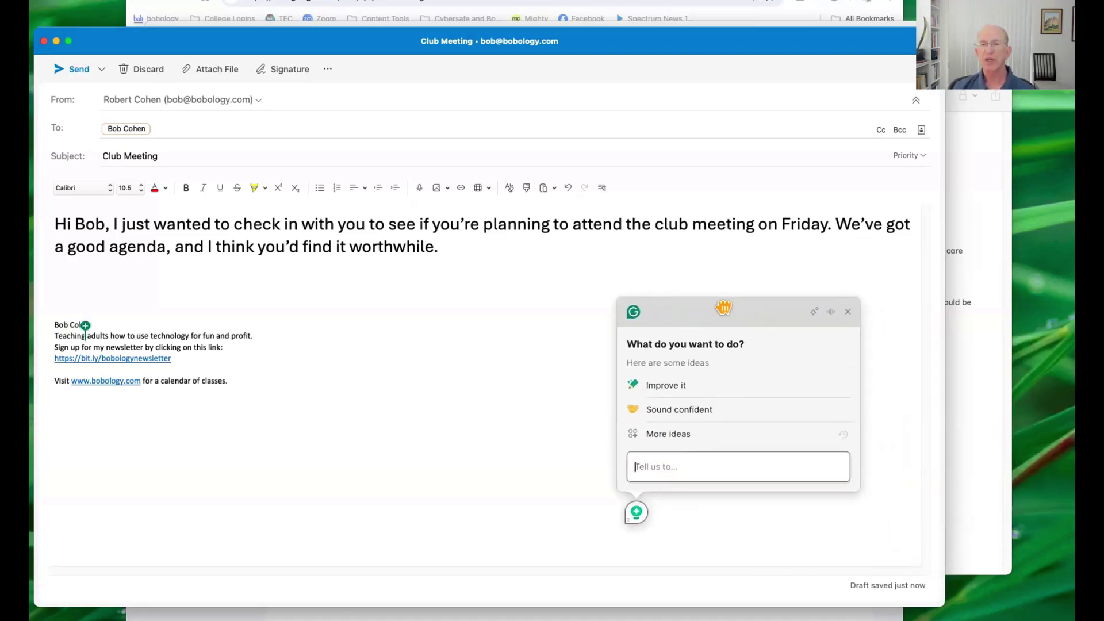
# Preview the 'Politely ask for an update' idea, then return to the main assistant choices.
pyautogui.click(679, 435)
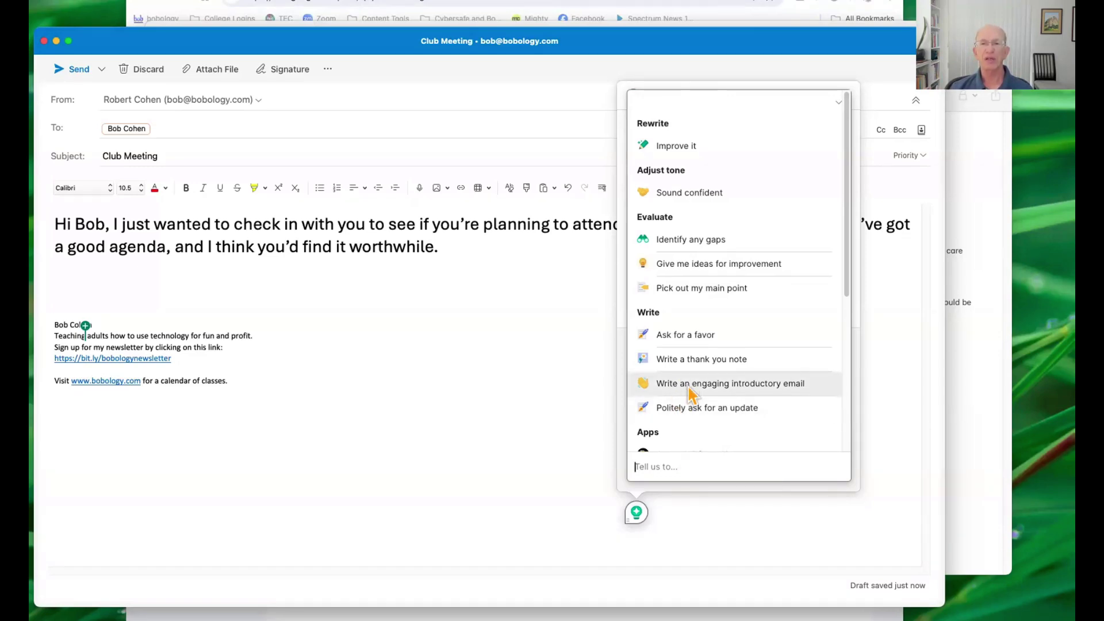
pyautogui.click(694, 409)
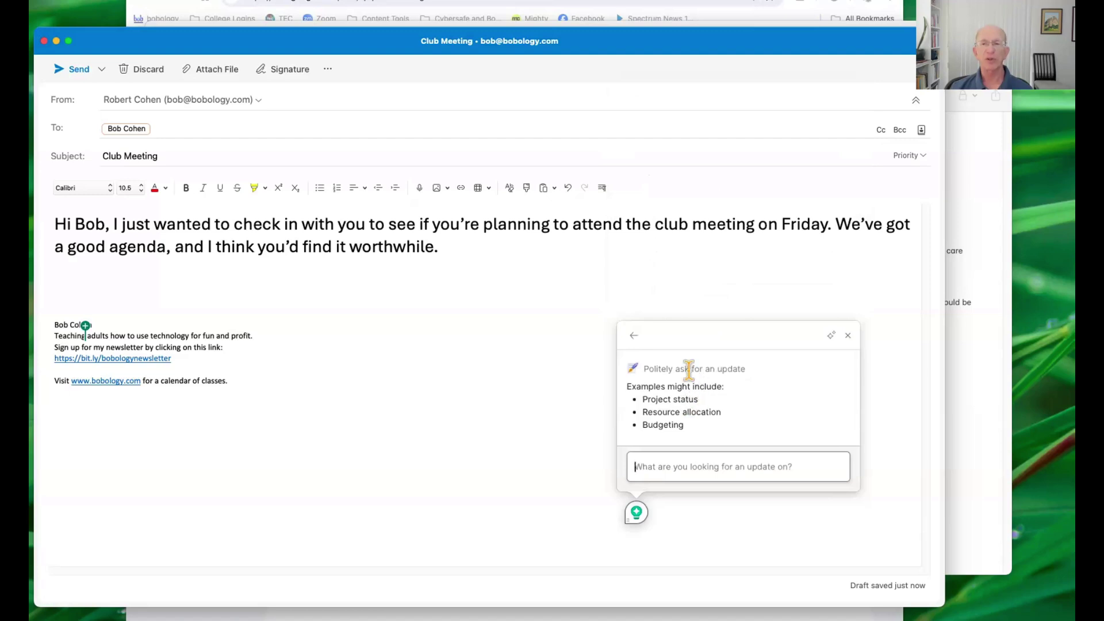
pyautogui.click(634, 335)
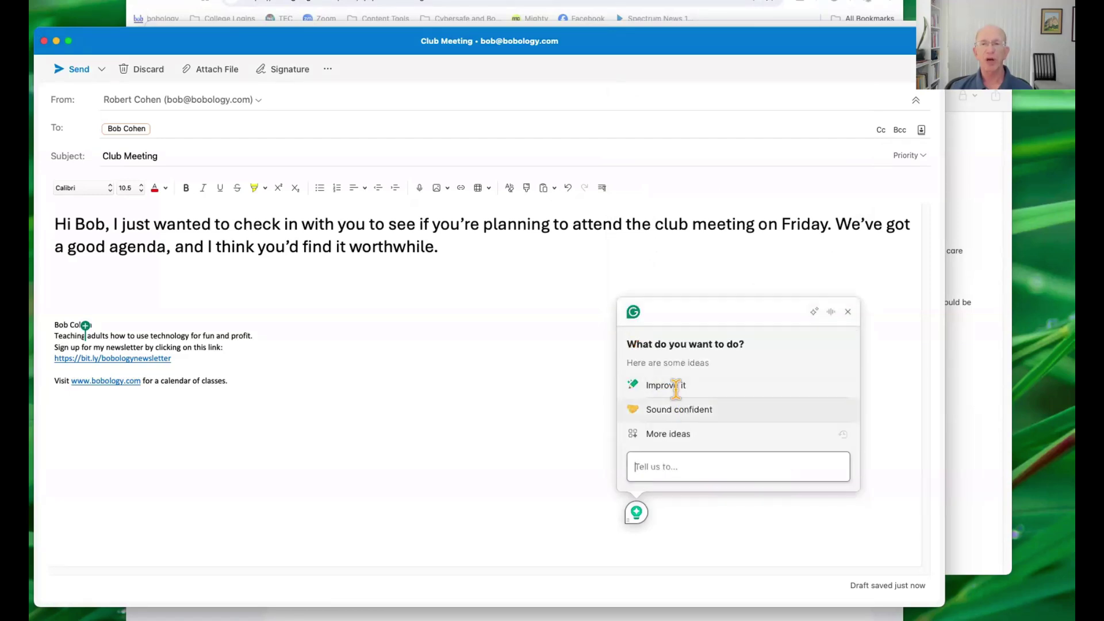